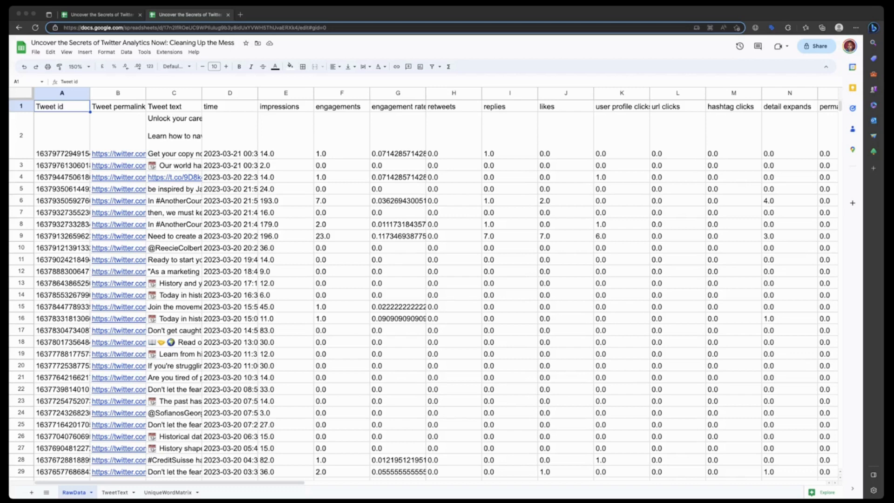
- Examine the tweet text on the RawData sheet and the combined and cleaned text on the TweetText sheet
{"action": "left_click", "coordinate": [174, 136]}
{"action": "left_click", "coordinate": [174, 136]}
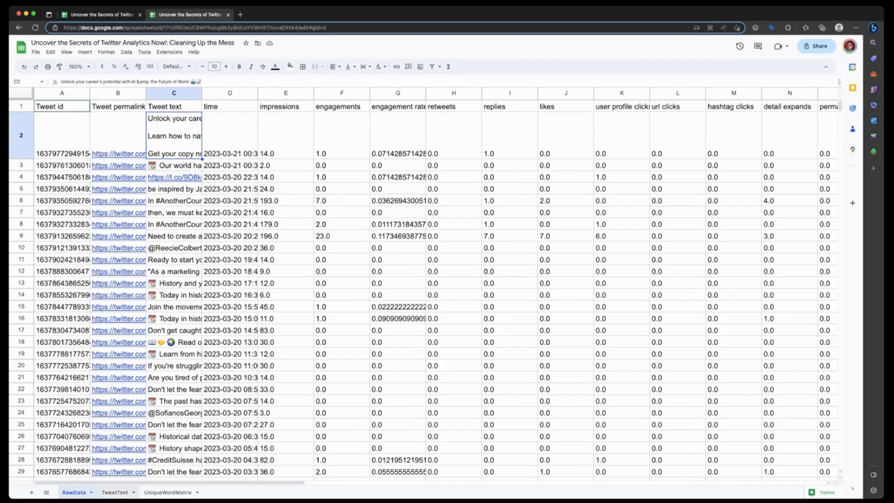
{"action": "left_click", "coordinate": [115, 492]}
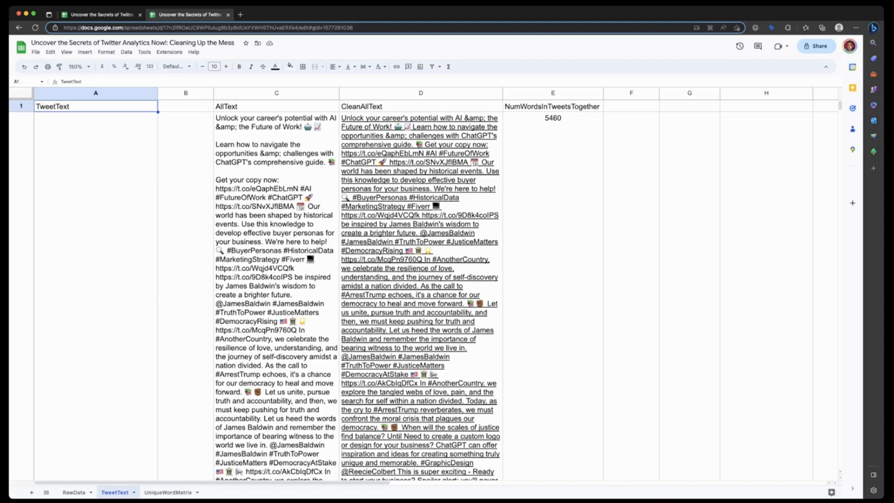
{"action": "scroll", "coordinate": [419, 289], "scroll_direction": "down", "scroll_amount": 3}
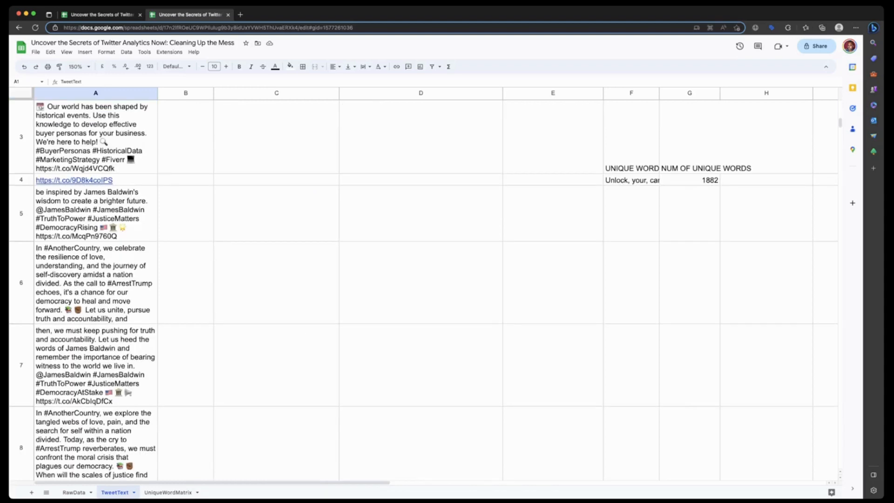
- On the UniqueWordMatrix sheet, copy row 1 and paste it transposed into column A starting at cell A2
{"action": "left_click", "coordinate": [168, 492]}
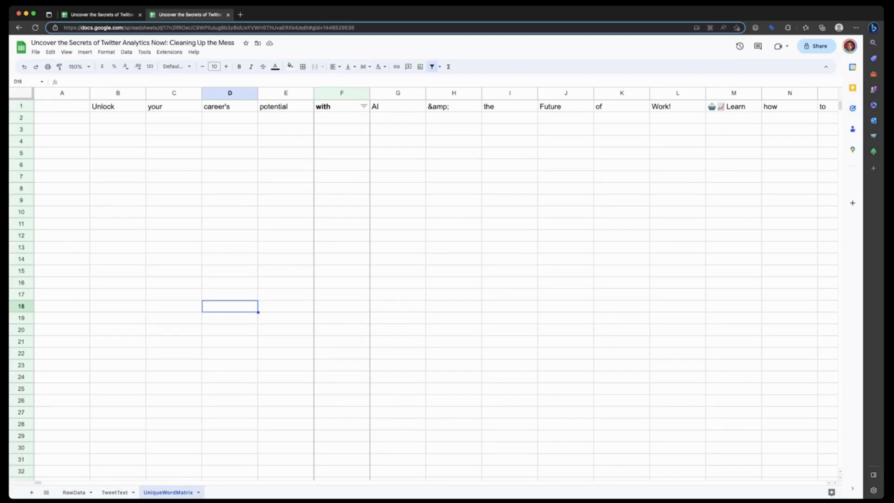
{"action": "left_click", "coordinate": [20, 106]}
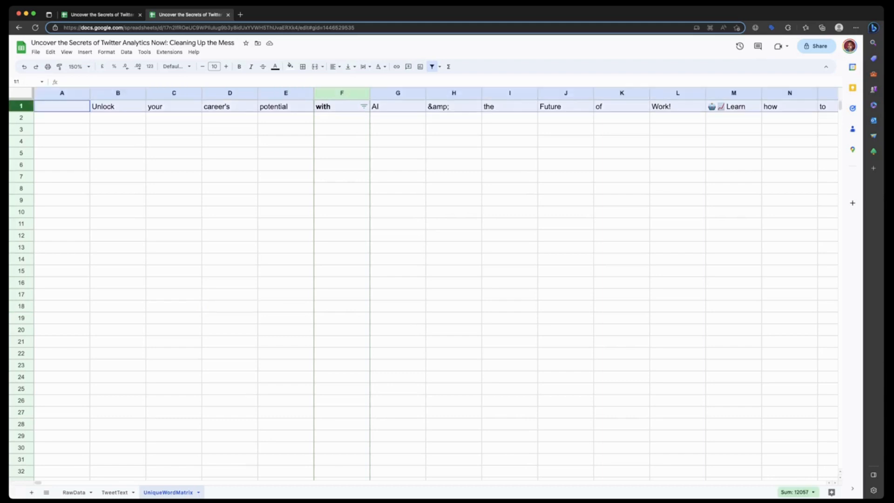
{"action": "right_click", "coordinate": [27, 107]}
{"action": "left_click", "coordinate": [47, 126]}
{"action": "left_click", "coordinate": [62, 118]}
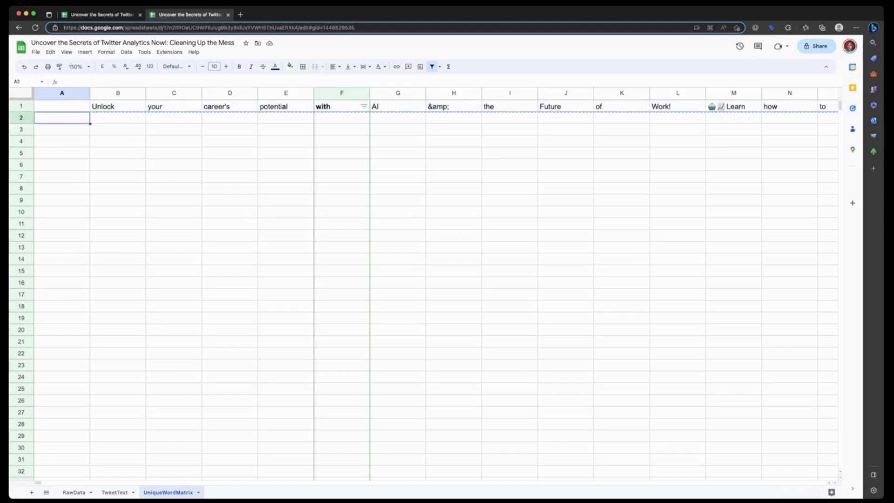
{"action": "right_click", "coordinate": [74, 120]}
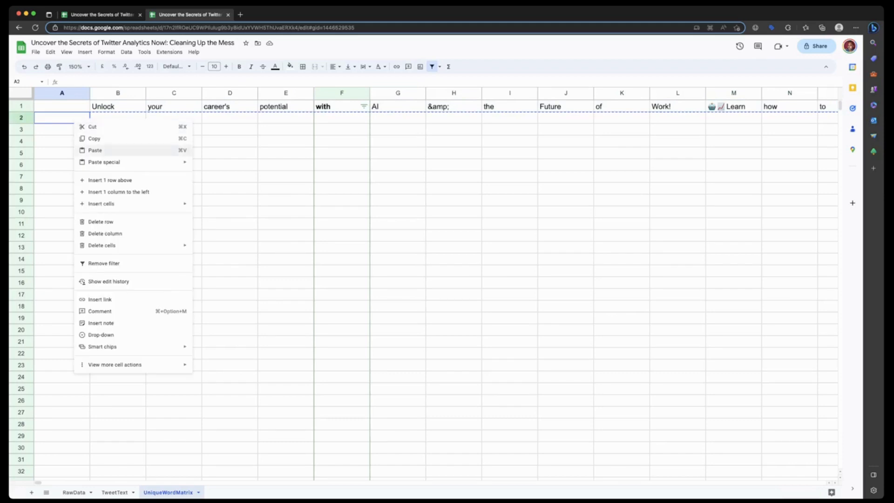
{"action": "mouse_move", "coordinate": [153, 162]}
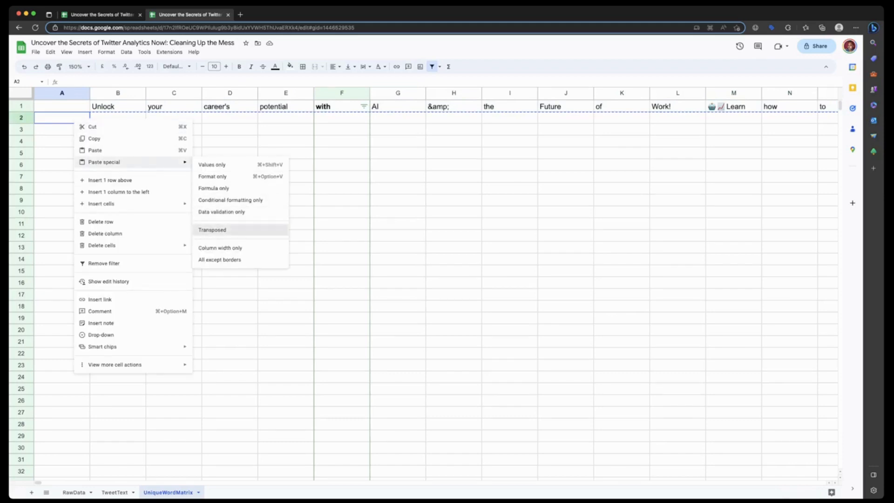
{"action": "left_click", "coordinate": [212, 229]}
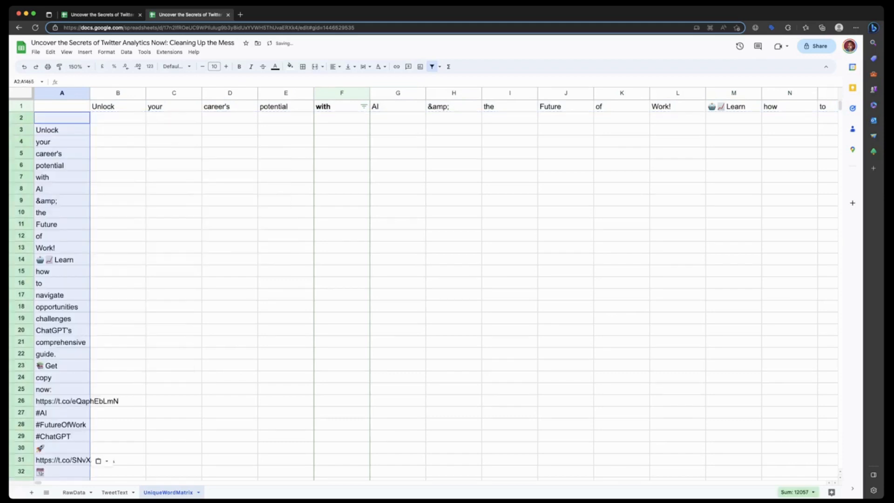
- Delete the original horizontal row of words and enter the header UncleanText in cell A1
{"action": "left_click", "coordinate": [21, 106]}
{"action": "right_click", "coordinate": [21, 106]}
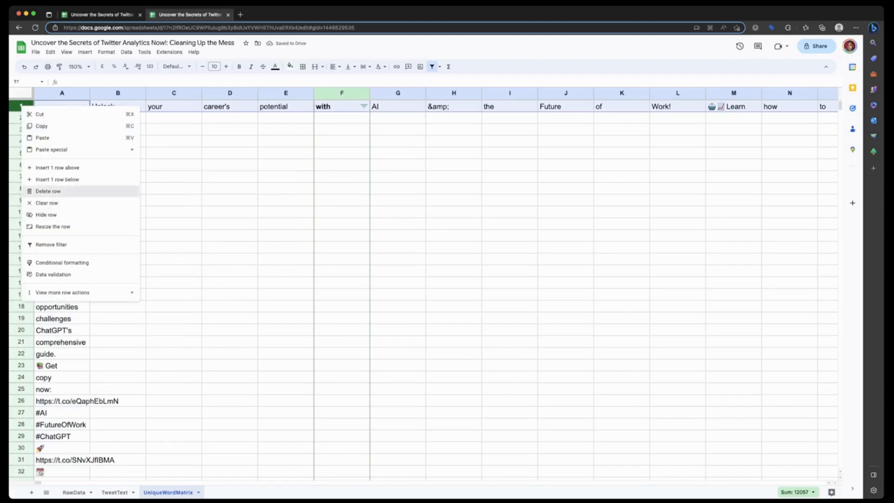
{"action": "left_click", "coordinate": [48, 191]}
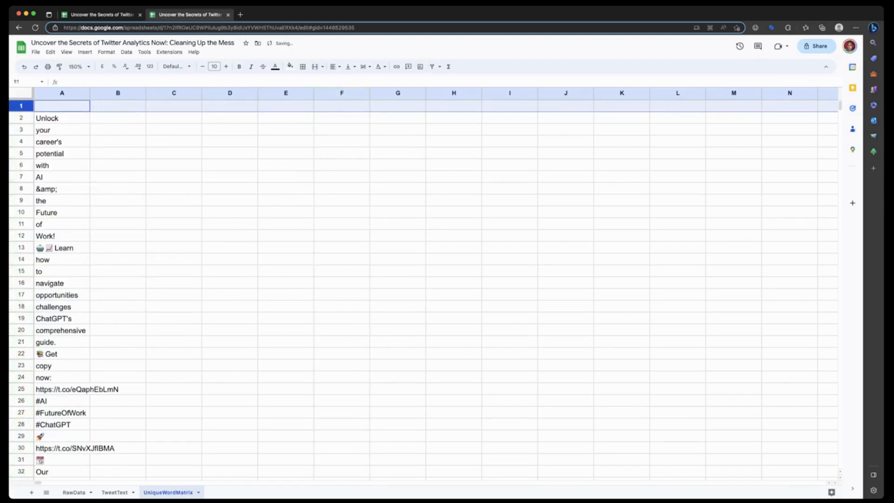
{"action": "type", "text": "U"}
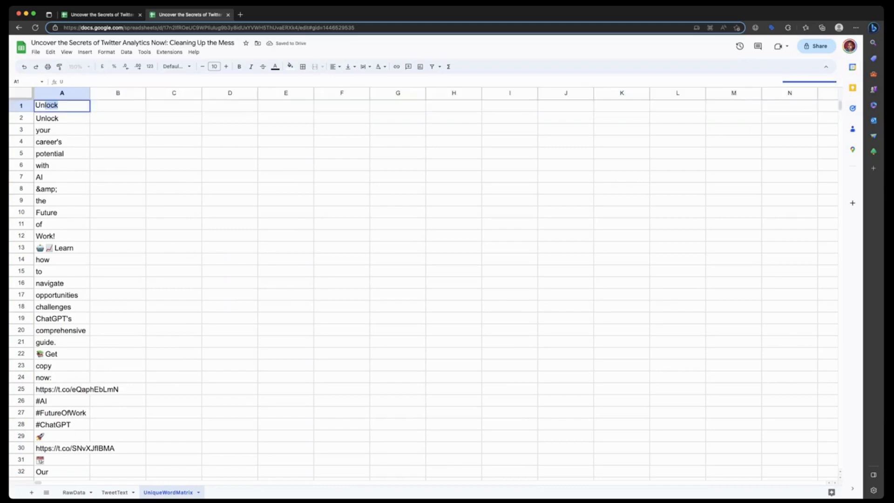
{"action": "type", "text": "ncleanText"}
{"action": "key", "text": "Return"}
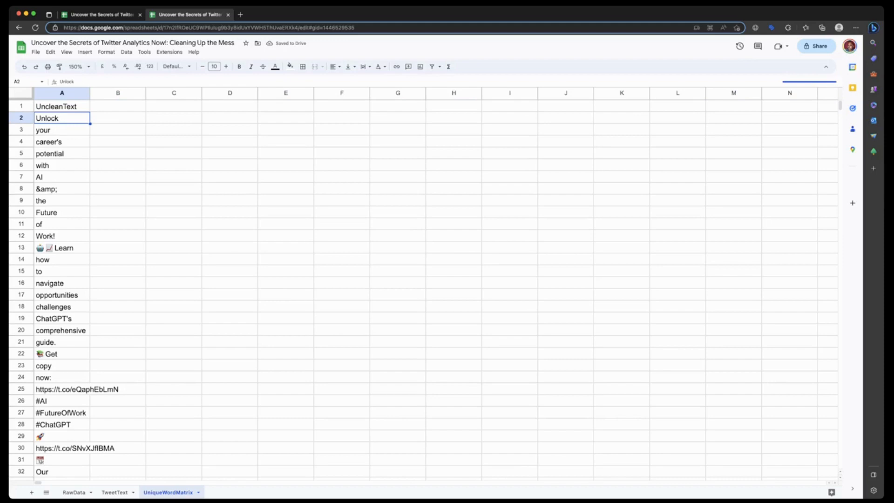
- Enter the header Username in cell B1 beside UncleanText
{"action": "left_click", "coordinate": [118, 106]}
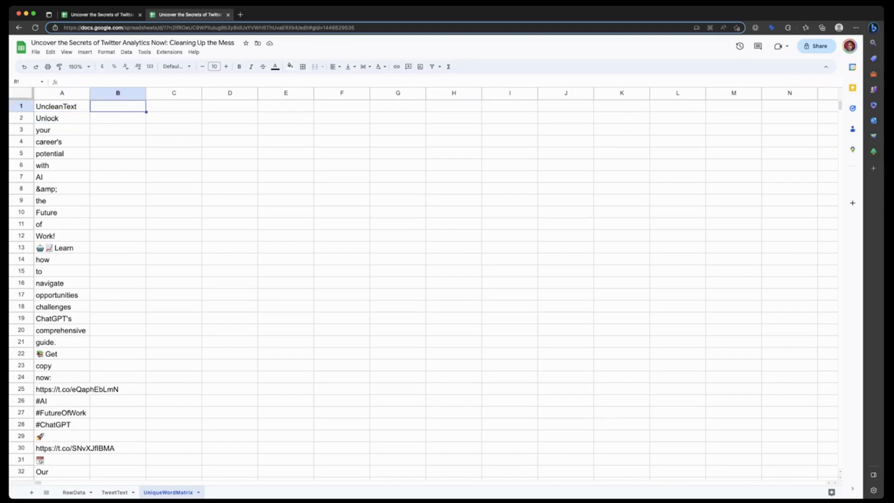
{"action": "type", "text": "Username"}
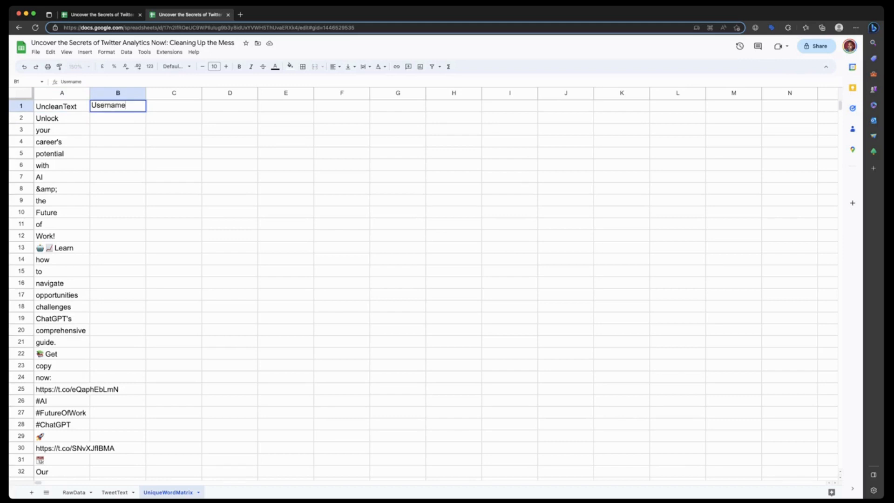
{"action": "key", "text": "Return"}
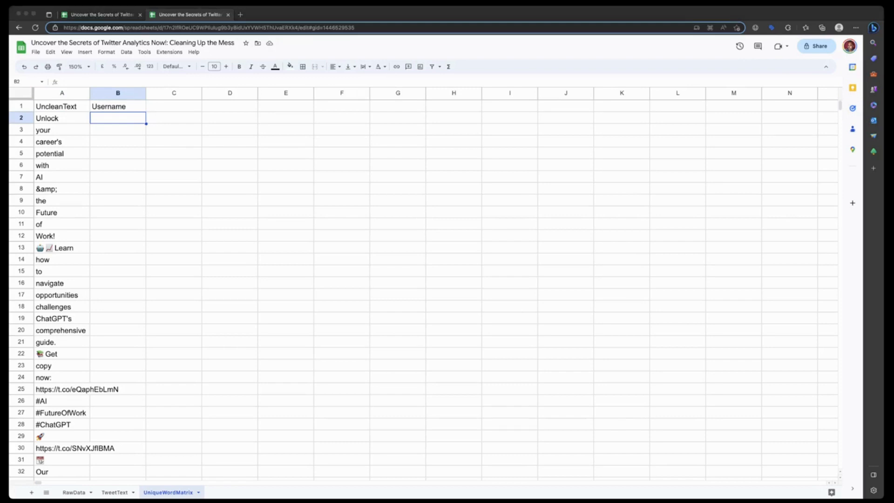
- Enter =IF(REGEXMATCH(A2, "(^|[^@\w])@(\w{1,15})\b"),"Yes","No") in cell B2 and accept the suggested auto-fill down column B
{"action": "left_click", "coordinate": [122, 82]}
{"action": "type", "text": "=IF(REGEXMATCH(A2, \"(^|[^@\\w])@(\\w{1,15})\\b\"),\"Yes\",\"No\")"}
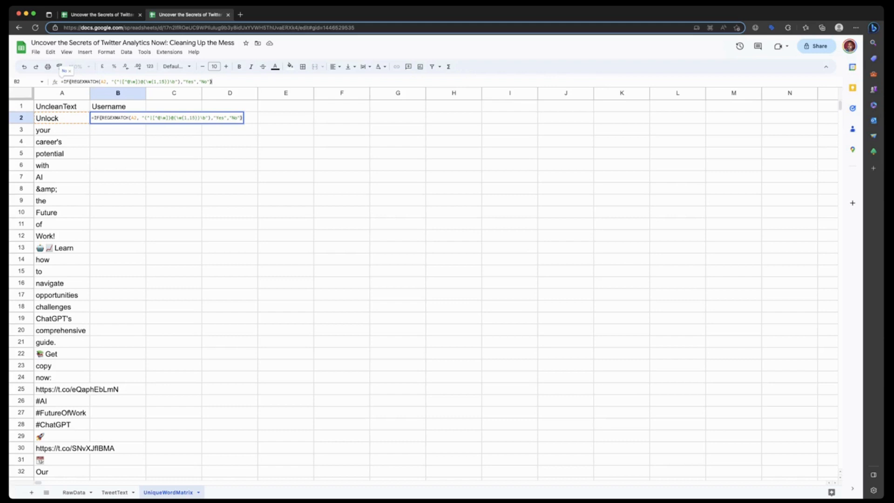
{"action": "key", "text": "Return"}
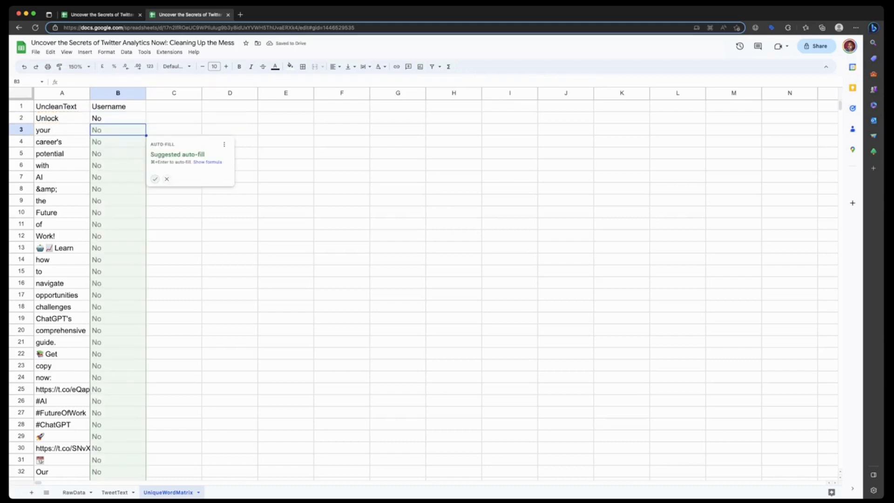
{"action": "left_click", "coordinate": [155, 178]}
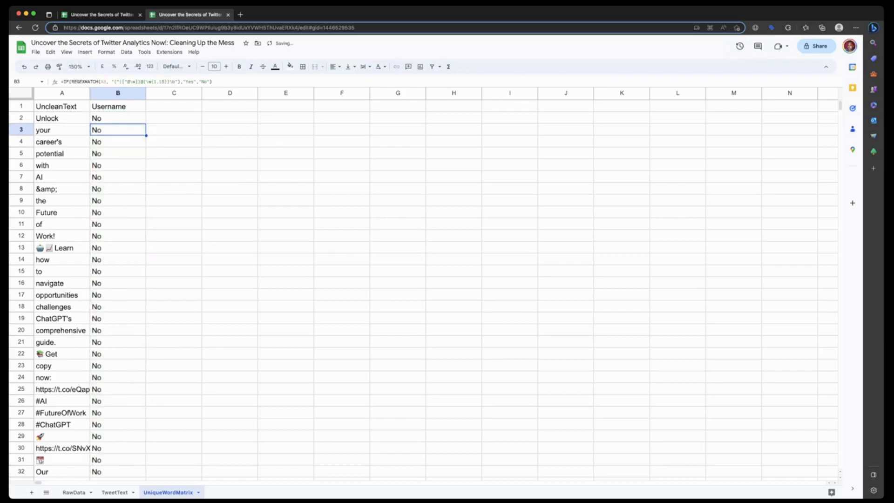
- Check the filled Username column and undo its auto-fill, formula and header
{"action": "scroll", "coordinate": [419, 288], "scroll_direction": "down", "scroll_amount": 20}
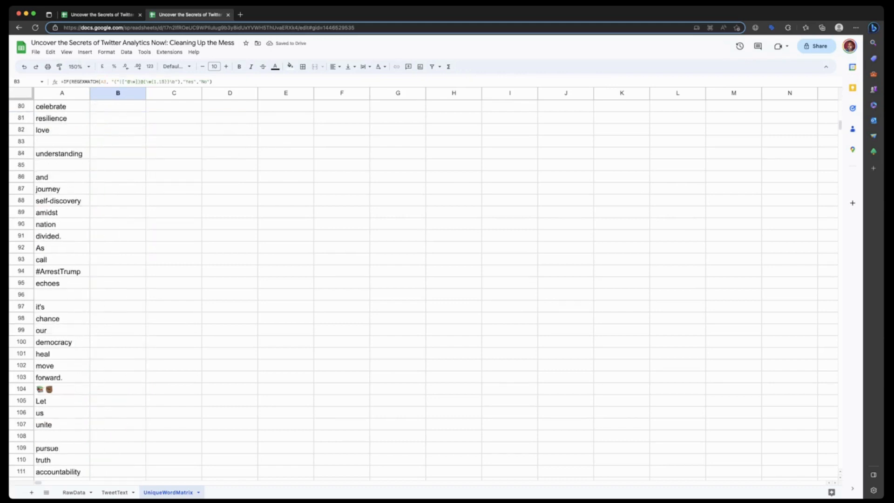
{"action": "scroll", "coordinate": [419, 289], "scroll_direction": "up", "scroll_amount": 11}
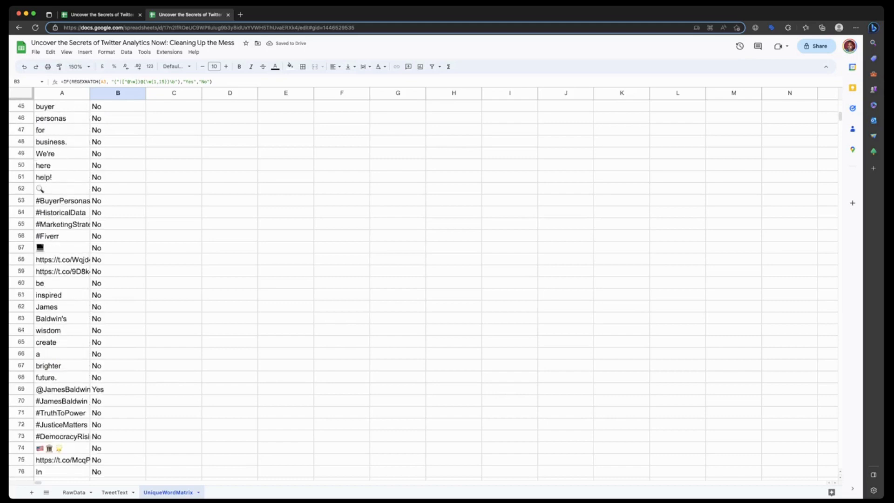
{"action": "scroll", "coordinate": [419, 289], "scroll_direction": "up", "scroll_amount": 14}
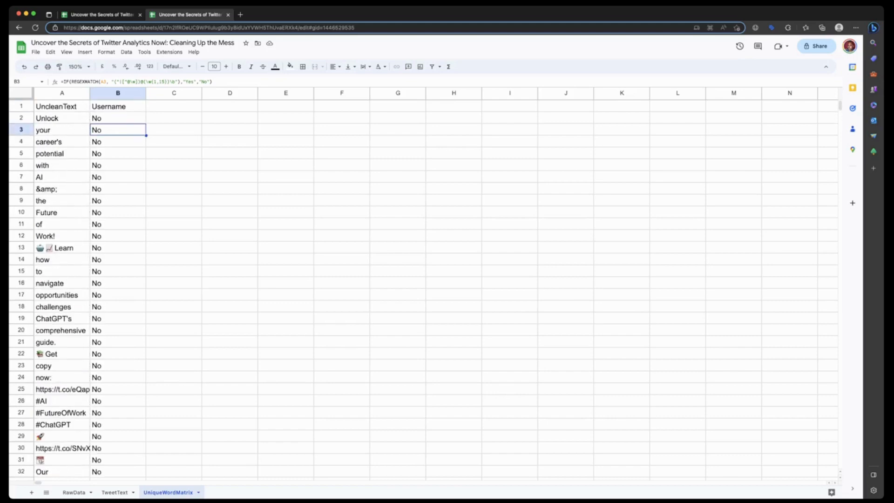
{"action": "key", "text": "super+z"}
{"action": "key", "text": "super+z"}
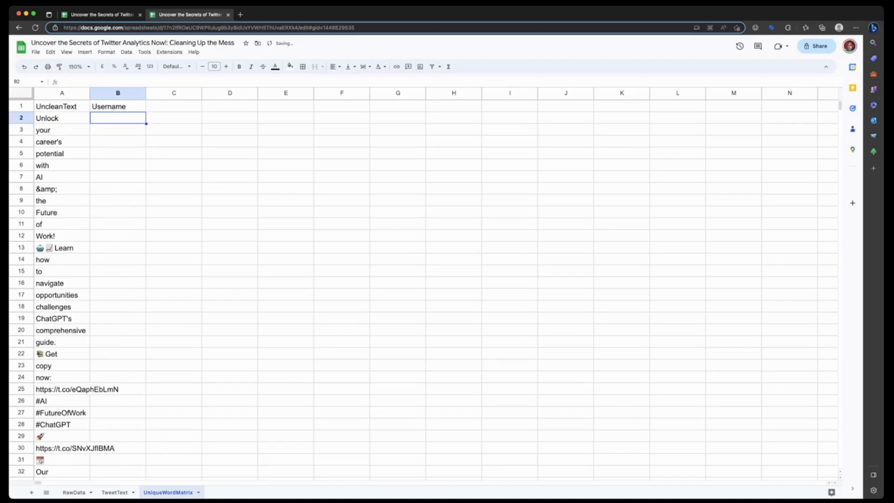
{"action": "key", "text": "super+z"}
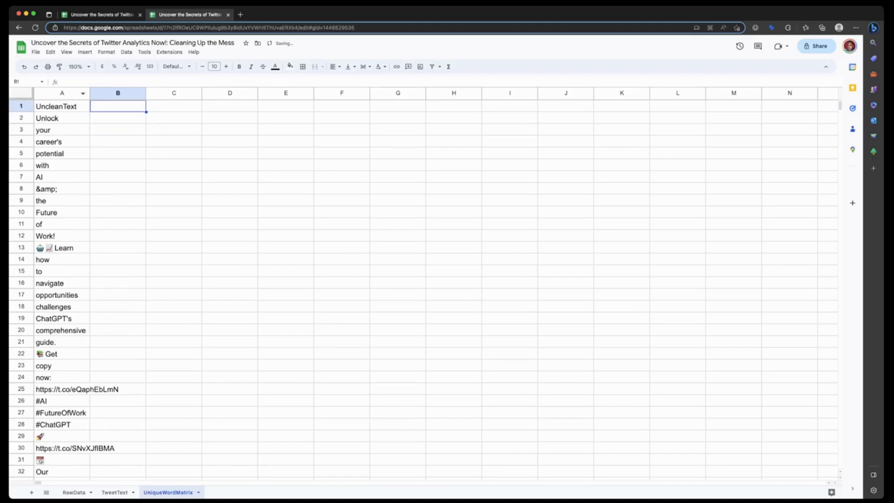
- Remove the duplicate entries from column A, leaving the header-row option off
{"action": "left_click", "coordinate": [62, 93]}
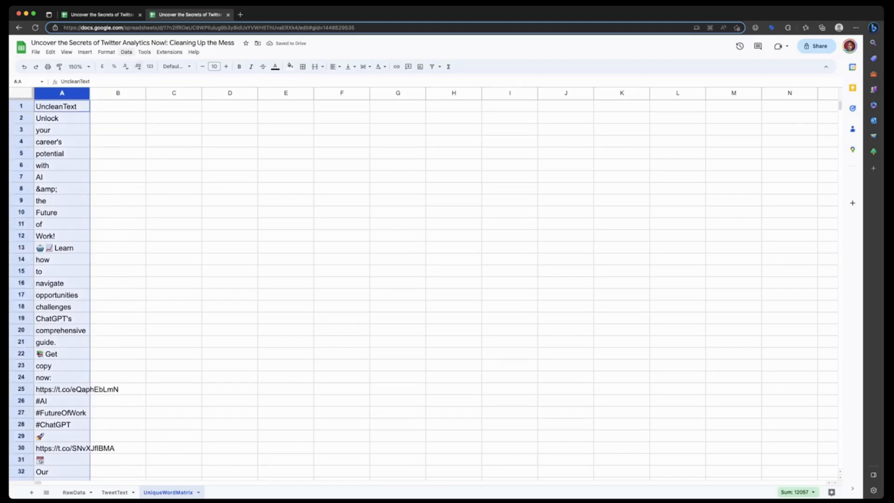
{"action": "left_click", "coordinate": [126, 52]}
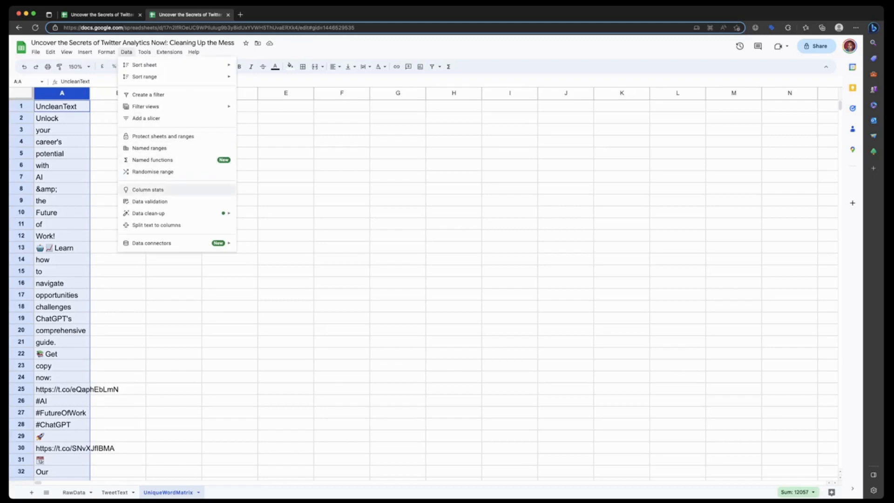
{"action": "mouse_move", "coordinate": [158, 213]}
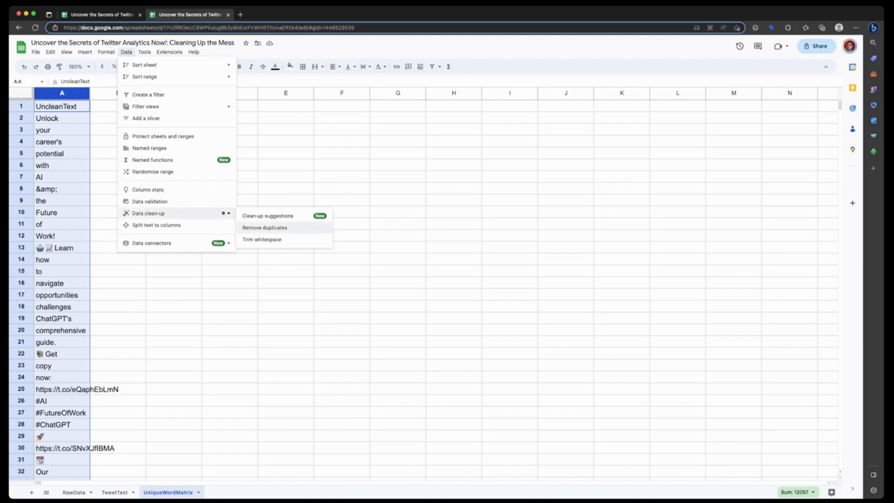
{"action": "left_click", "coordinate": [264, 228]}
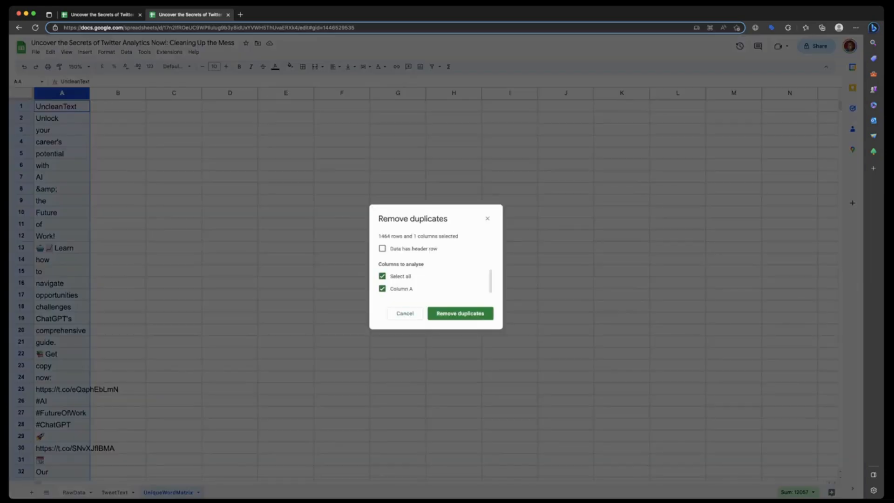
{"action": "left_click", "coordinate": [382, 276]}
{"action": "left_click", "coordinate": [382, 275]}
{"action": "left_click", "coordinate": [460, 313]}
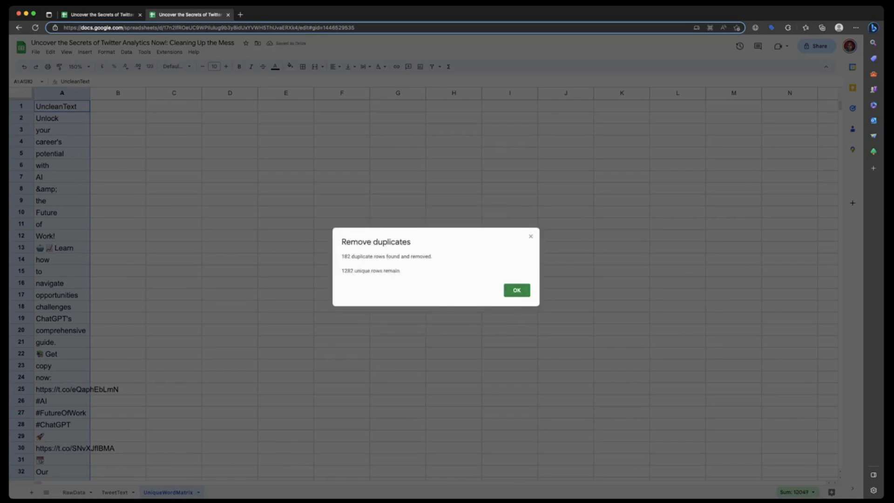
{"action": "left_click", "coordinate": [516, 290]}
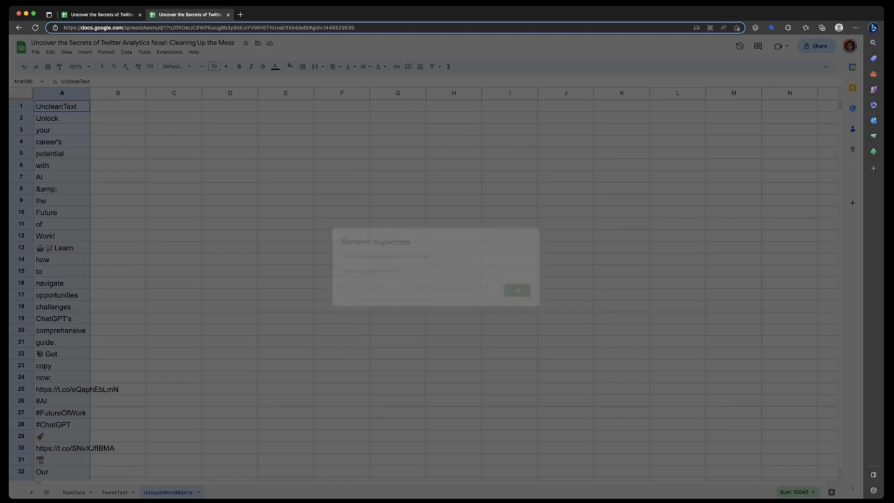
- Enter the header Username in B1 and the formula =IF(REGEXMATCH(A2, "(^|[^@\w])@(\w{1,15})\b"),"Yes","No") in B2
{"action": "left_click", "coordinate": [117, 106]}
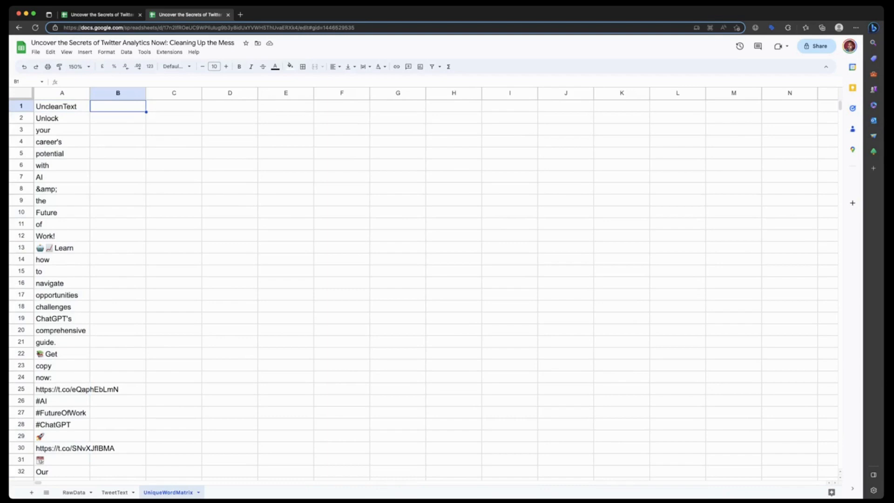
{"action": "type", "text": "Username"}
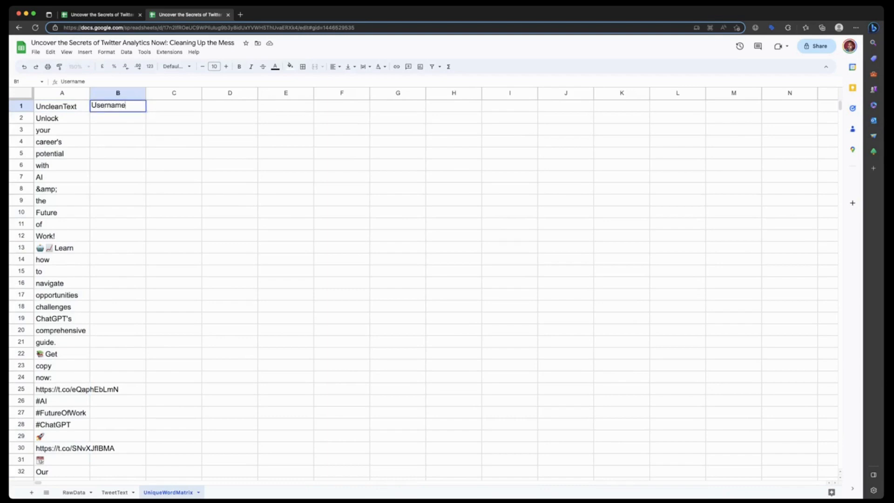
{"action": "key", "text": "Return"}
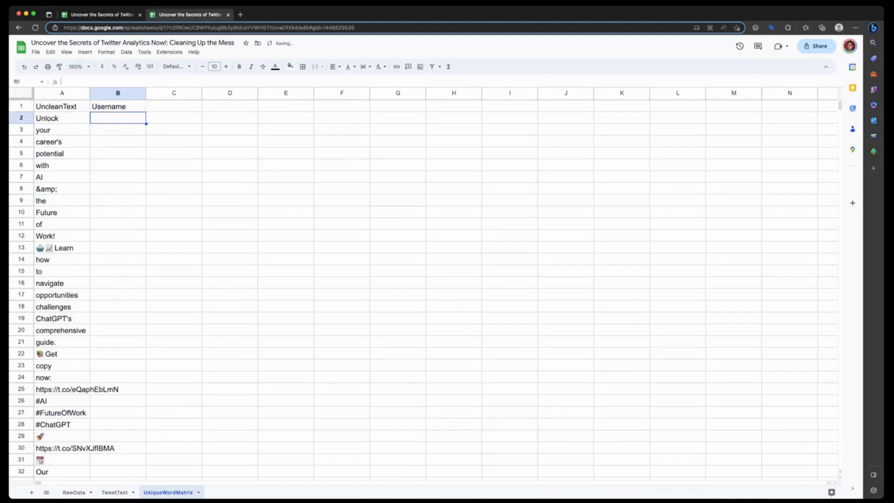
{"action": "type", "text": "=IF(REGEXMATCH(A2, \"(^|[^@\\w])@(\\w{1,15})\\b\"),\"Yes\",\"No\")"}
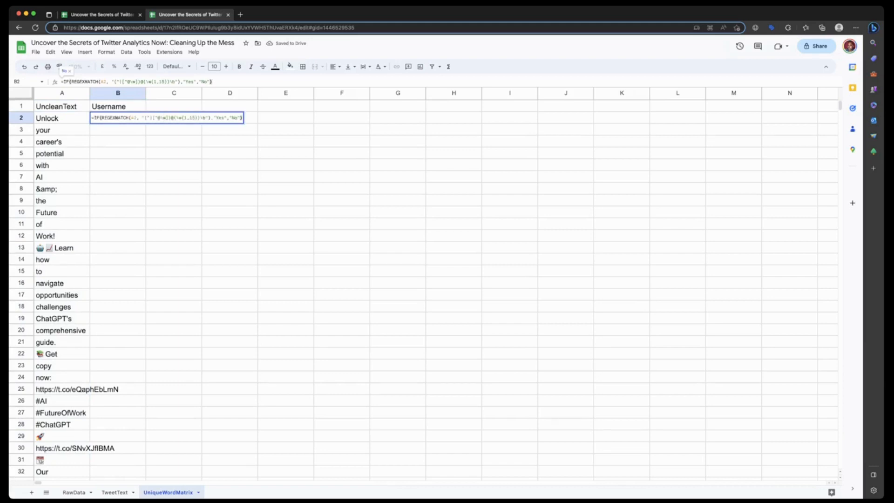
{"action": "key", "text": "Return"}
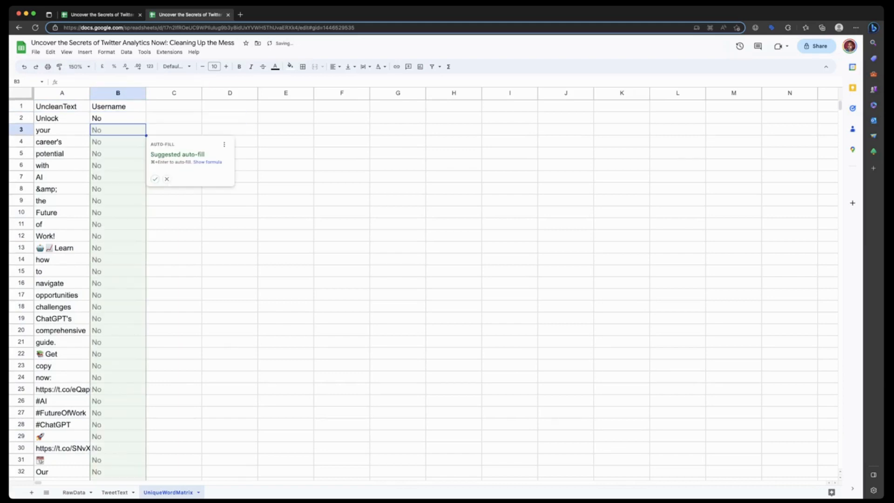
- Accept the suggested auto-fill of the username formula down column B
{"action": "left_click", "coordinate": [155, 179]}
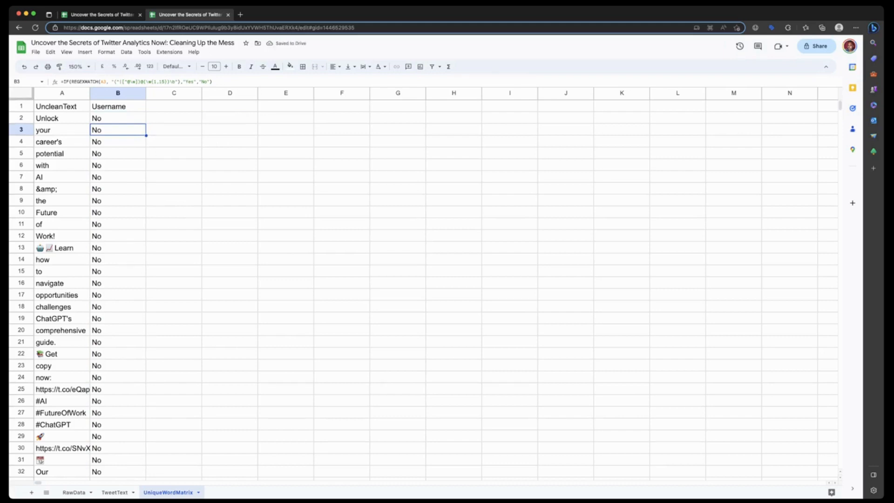
- Create a filter on the Username column and exclude the Blanks and No values so only Yes rows show
{"action": "left_click", "coordinate": [126, 94]}
{"action": "right_click", "coordinate": [130, 95]}
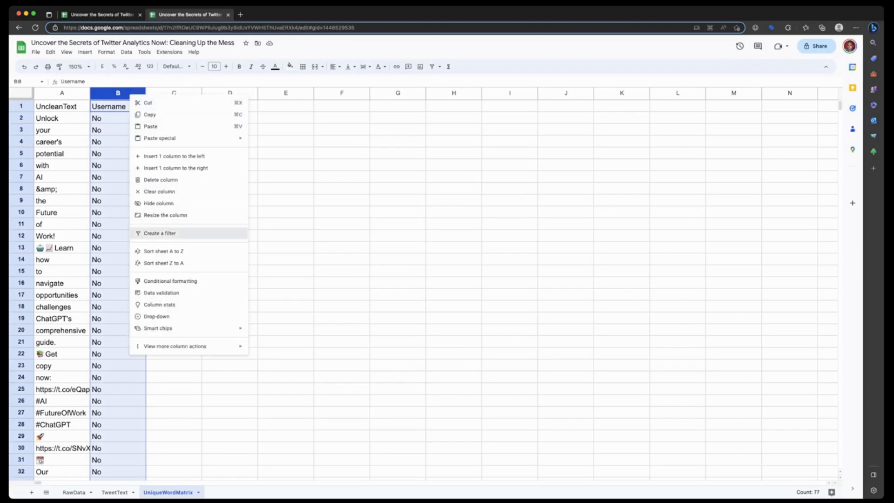
{"action": "left_click", "coordinate": [159, 233]}
{"action": "left_click", "coordinate": [140, 106]}
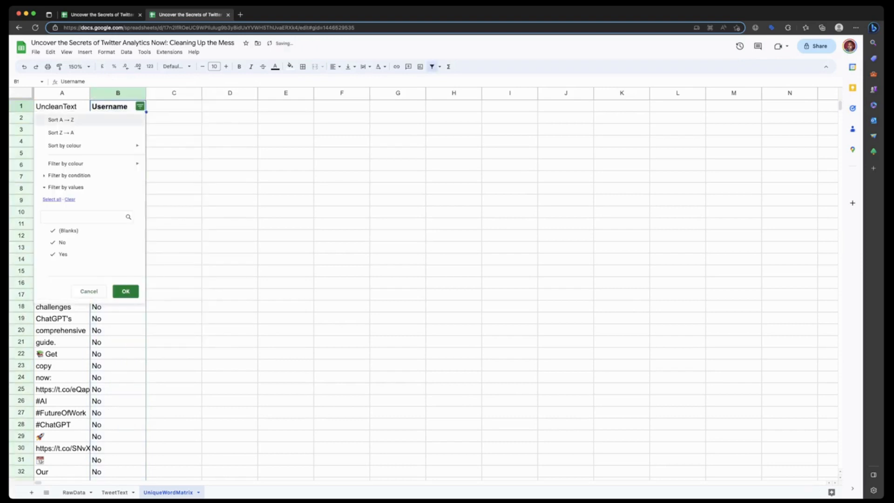
{"action": "left_click", "coordinate": [68, 230]}
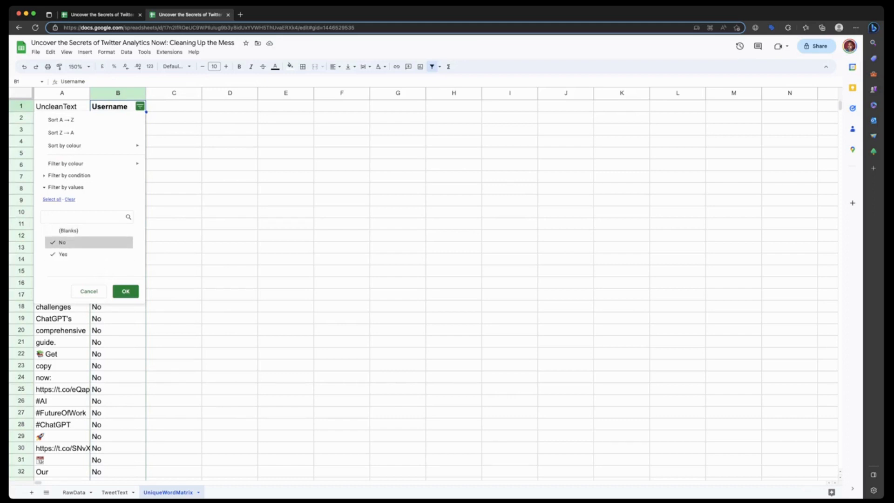
{"action": "left_click", "coordinate": [62, 242]}
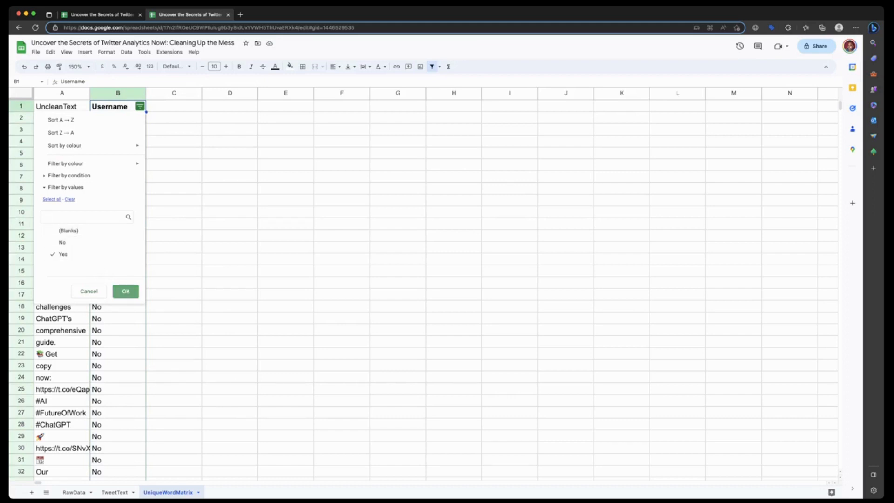
{"action": "left_click", "coordinate": [126, 291]}
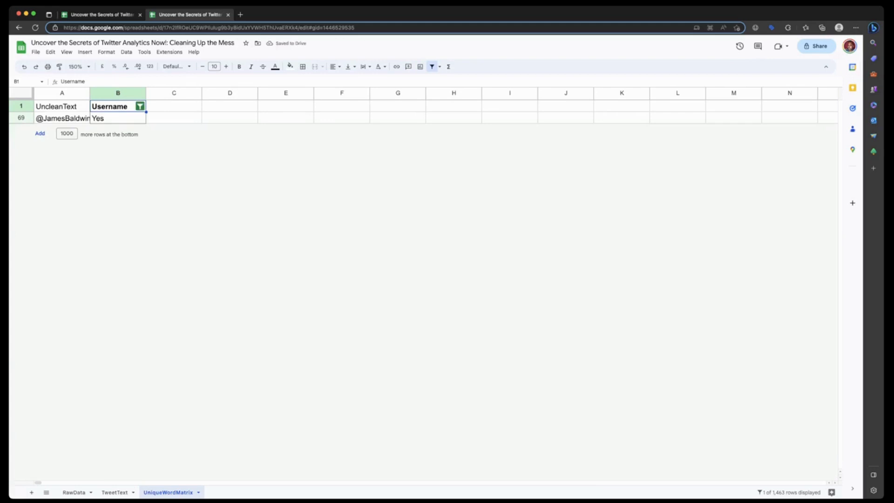
{"action": "left_click", "coordinate": [140, 106]}
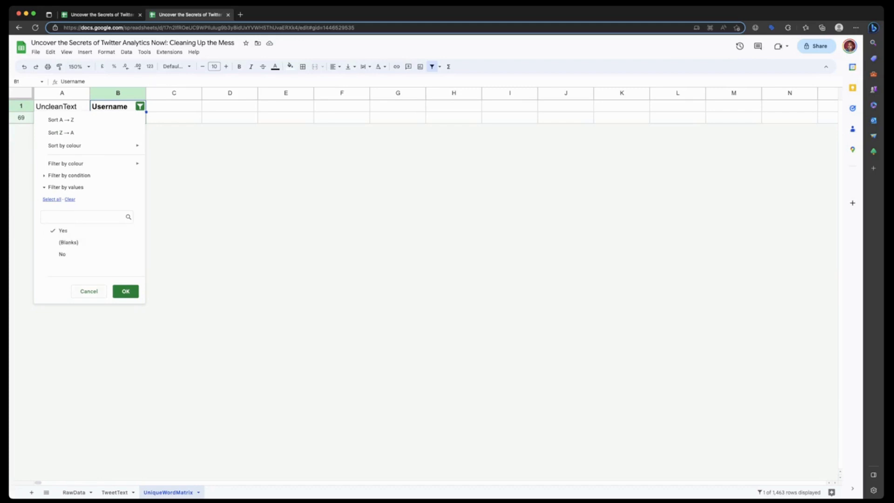
{"action": "left_click", "coordinate": [126, 291]}
{"action": "left_click", "coordinate": [174, 118]}
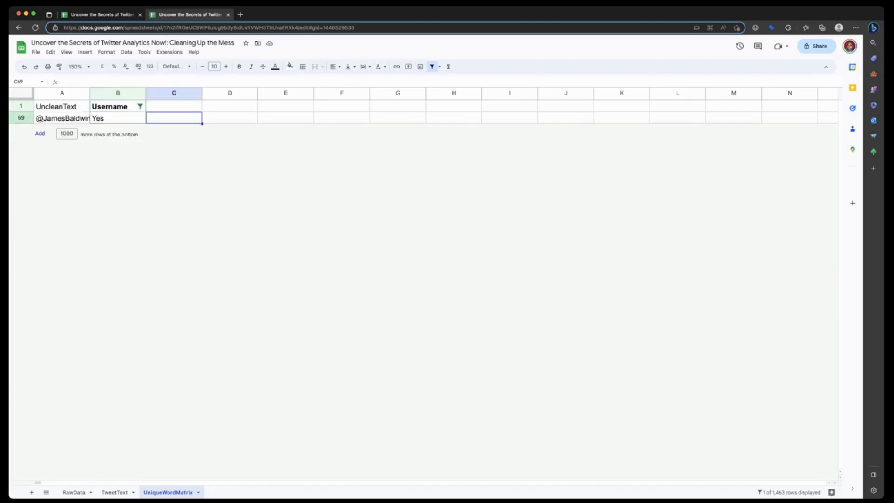
- Undo the value filtering and the creation of the filter on the Username column
{"action": "key", "text": "super+z"}
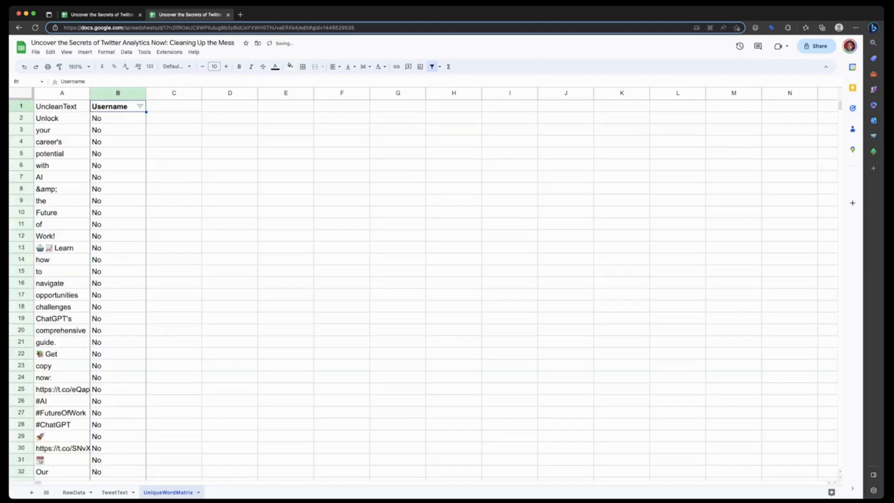
{"action": "key", "text": "super+z"}
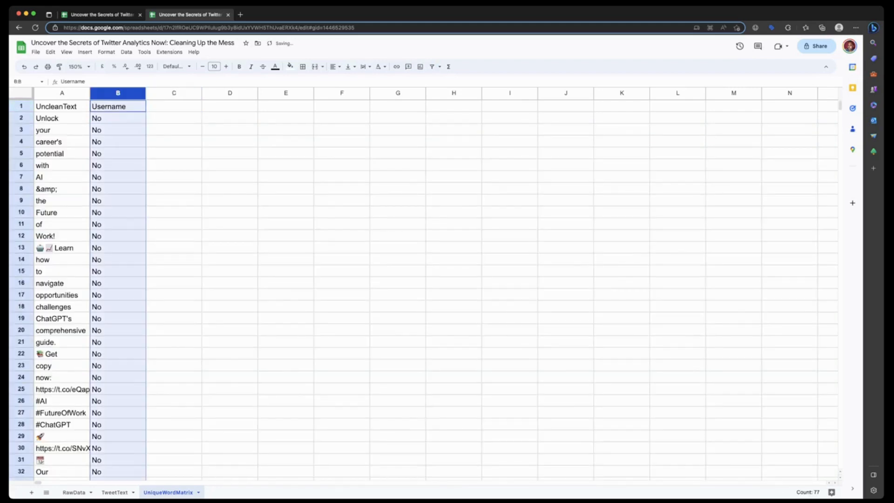
- Delete the empty row 78 that interrupts the word list
{"action": "scroll", "coordinate": [419, 289], "scroll_direction": "down", "scroll_amount": 20}
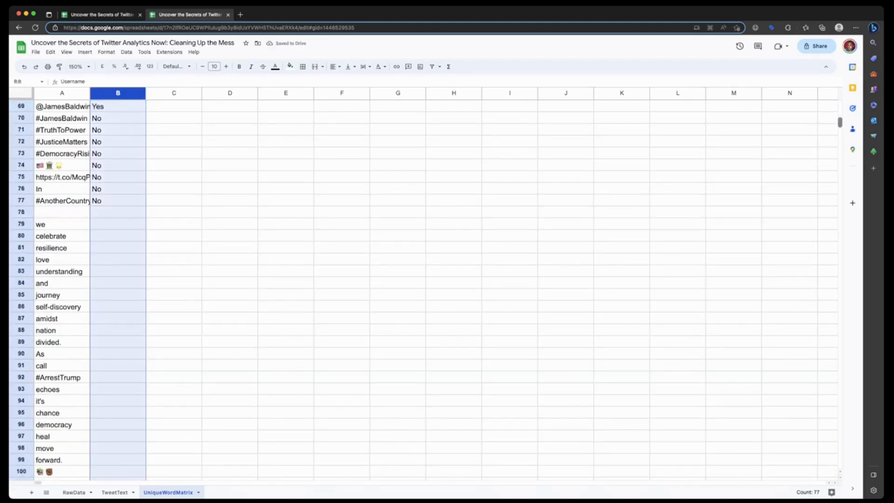
{"action": "scroll", "coordinate": [419, 288], "scroll_direction": "up", "scroll_amount": 20}
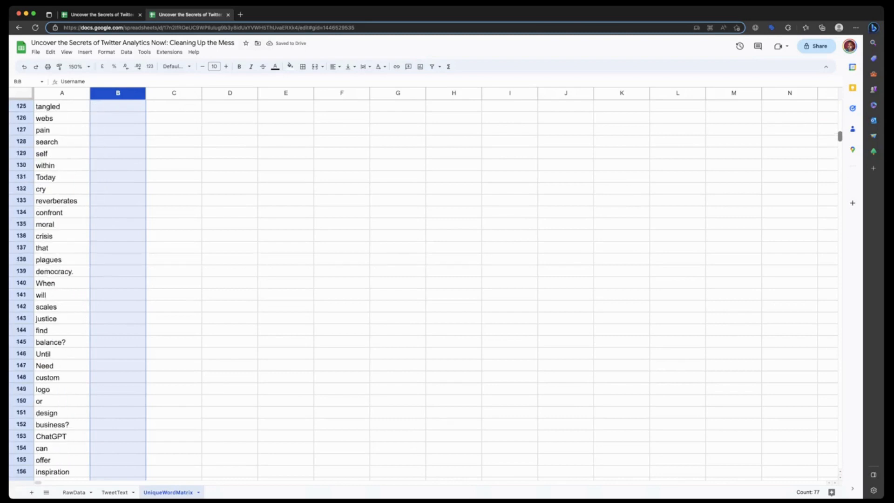
{"action": "scroll", "coordinate": [419, 289], "scroll_direction": "up", "scroll_amount": 20}
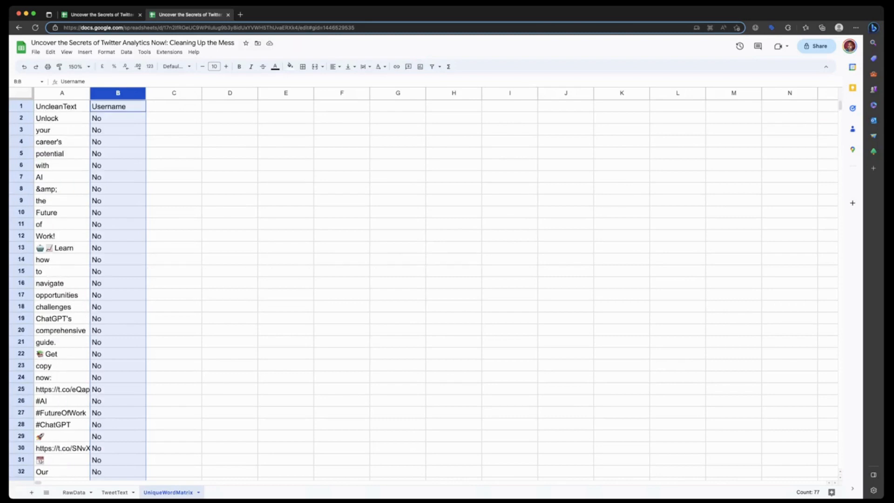
{"action": "left_click", "coordinate": [173, 377]}
{"action": "scroll", "coordinate": [419, 289], "scroll_direction": "down", "scroll_amount": 13}
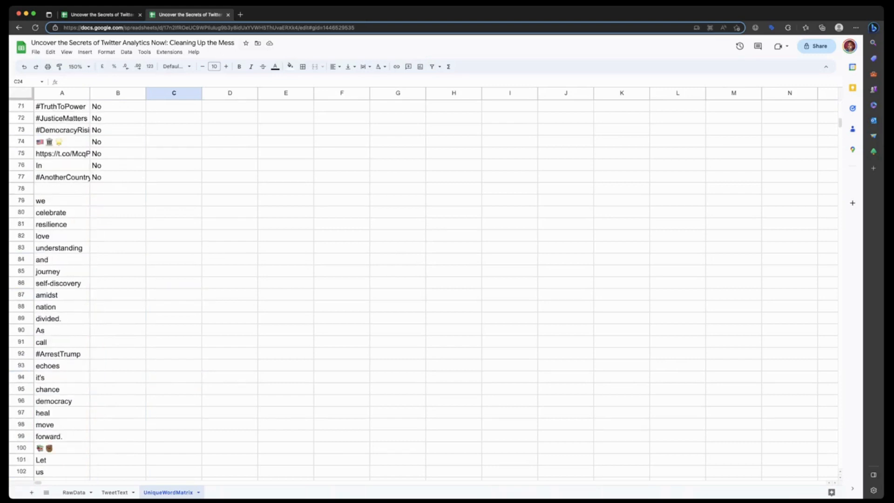
{"action": "scroll", "coordinate": [419, 288], "scroll_direction": "up", "scroll_amount": 3}
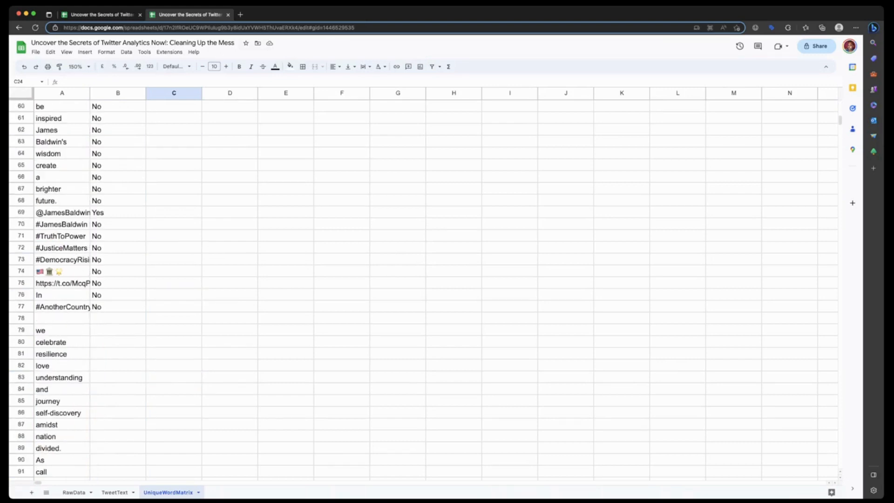
{"action": "left_click", "coordinate": [20, 319]}
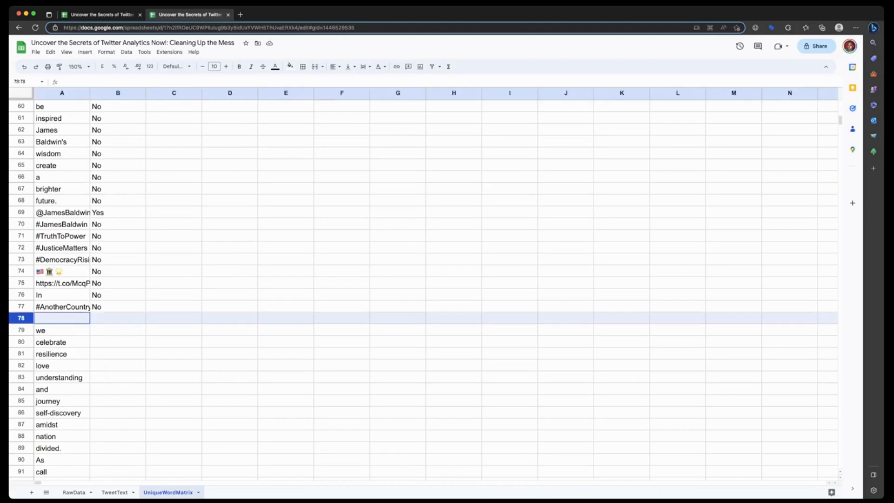
{"action": "right_click", "coordinate": [21, 318]}
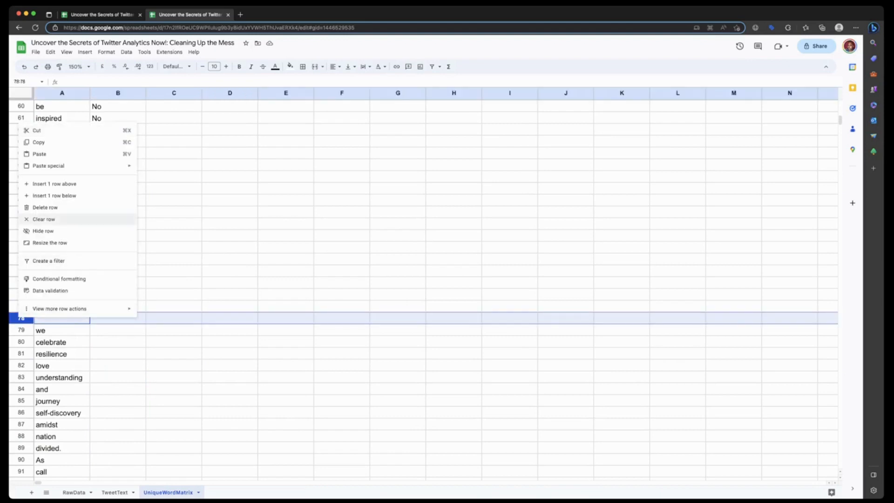
{"action": "left_click", "coordinate": [45, 207]}
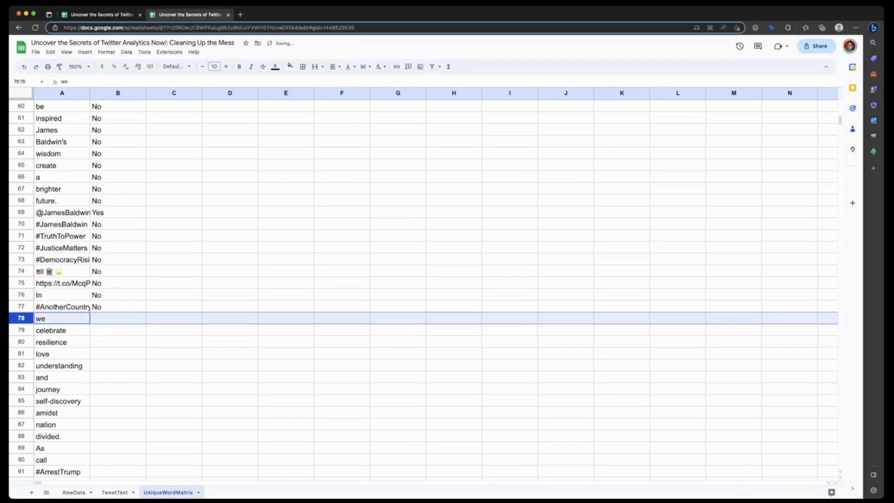
- Extend the username formula from B77 down to B1281, the last row of the word list
{"action": "left_click", "coordinate": [118, 307]}
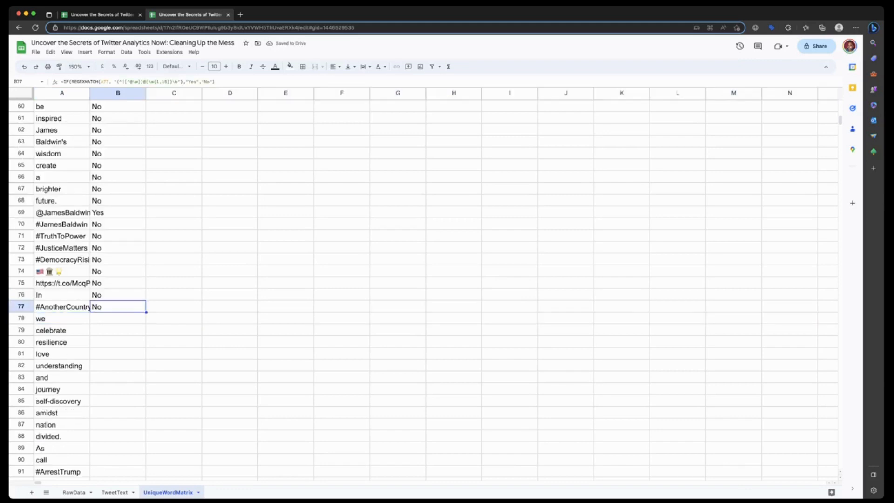
{"action": "scroll", "coordinate": [419, 288], "scroll_direction": "down", "scroll_amount": 20}
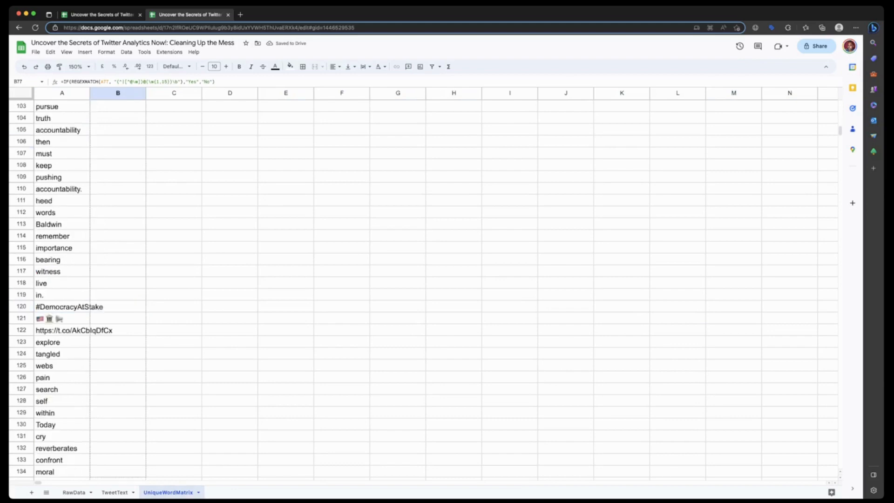
{"action": "scroll", "coordinate": [419, 289], "scroll_direction": "down", "scroll_amount": 20}
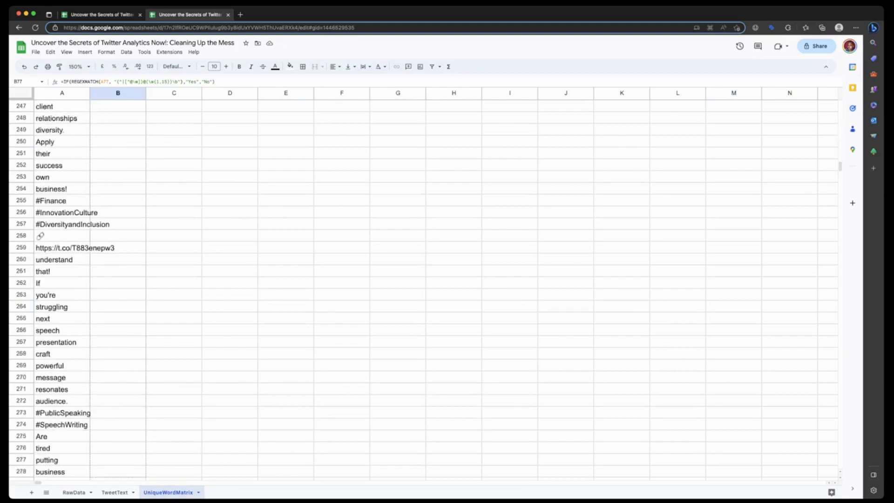
{"action": "scroll", "coordinate": [419, 288], "scroll_direction": "down", "scroll_amount": 15}
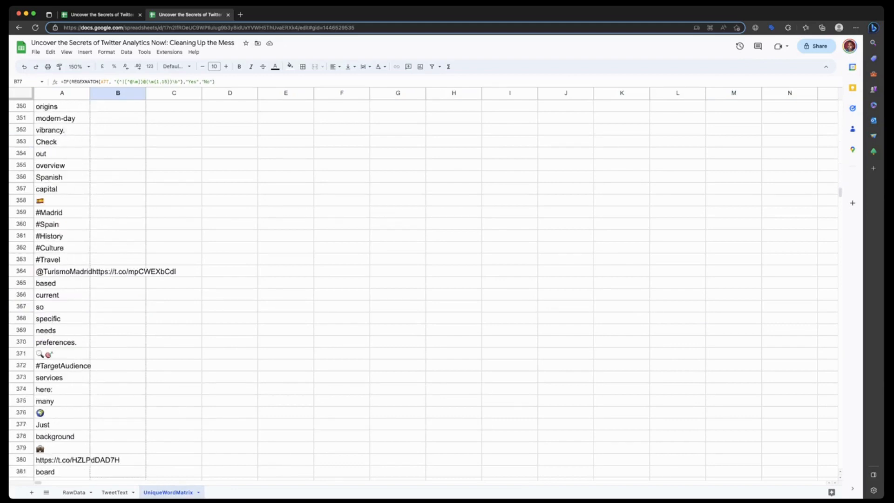
{"action": "scroll", "coordinate": [419, 288], "scroll_direction": "down", "scroll_amount": 20}
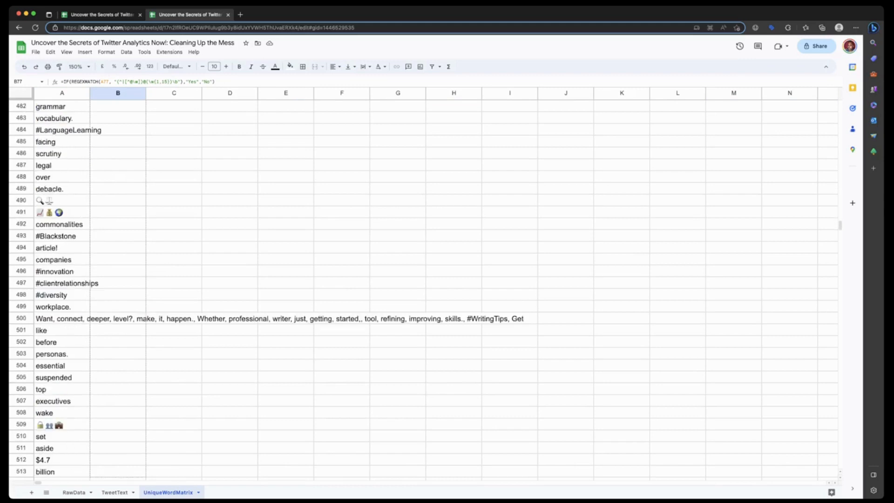
{"action": "scroll", "coordinate": [419, 289], "scroll_direction": "down", "scroll_amount": 8}
{"action": "scroll", "coordinate": [419, 288], "scroll_direction": "down", "scroll_amount": 20}
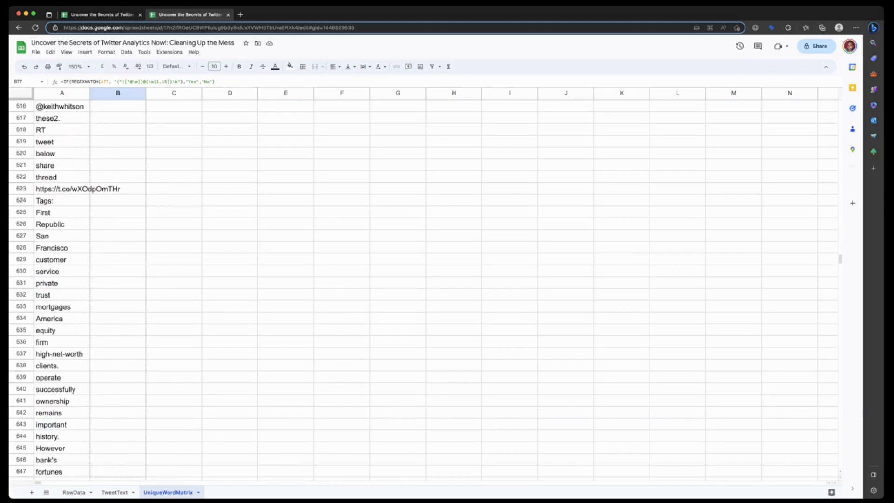
{"action": "scroll", "coordinate": [419, 288], "scroll_direction": "down", "scroll_amount": 20}
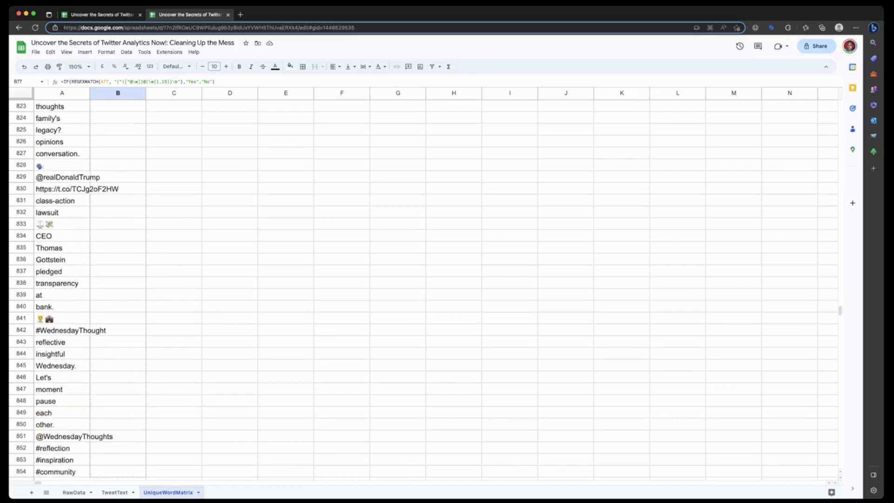
{"action": "scroll", "coordinate": [419, 288], "scroll_direction": "down", "scroll_amount": 20}
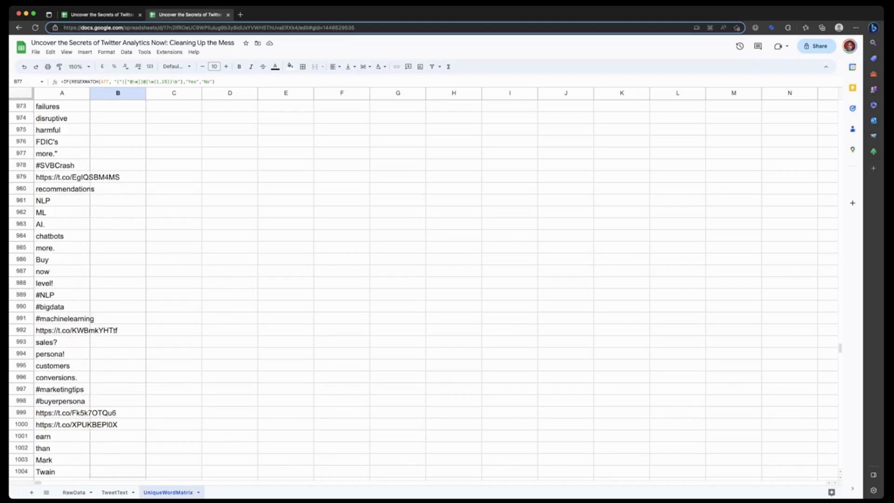
{"action": "scroll", "coordinate": [419, 288], "scroll_direction": "down", "scroll_amount": 13}
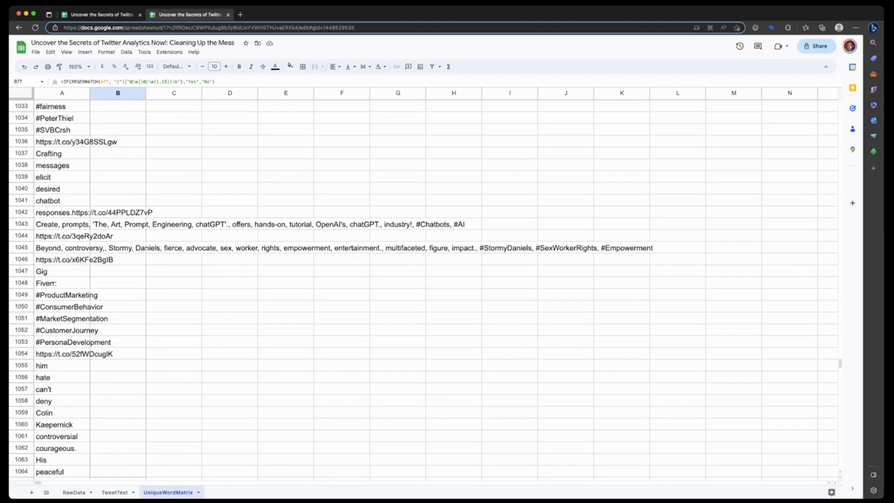
{"action": "scroll", "coordinate": [419, 289], "scroll_direction": "down", "scroll_amount": 20}
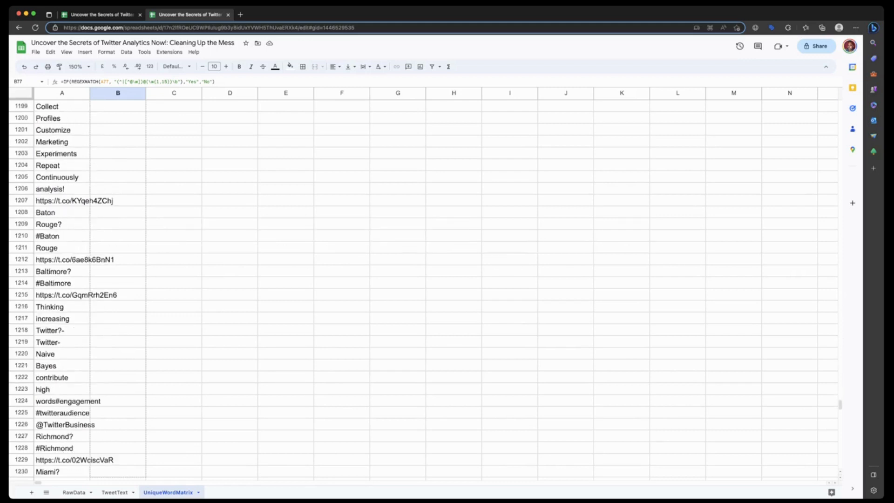
{"action": "scroll", "coordinate": [419, 289], "scroll_direction": "down", "scroll_amount": 17}
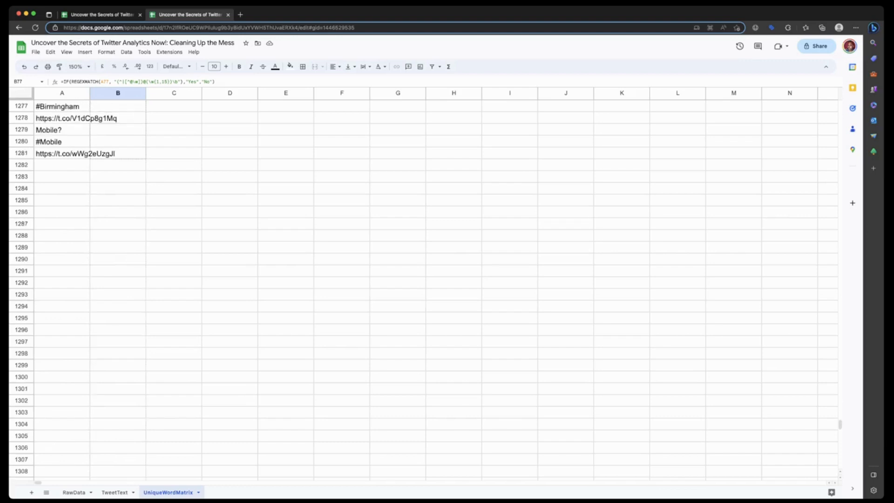
{"action": "left_click_drag", "start_coordinate": [118, 154], "coordinate": [117, 153]}
- Create a filter on the fully filled Username column that shows only Yes, excluding Blanks, No and #VALUE!
{"action": "left_click_drag", "start_coordinate": [840, 424], "coordinate": [840, 109]}
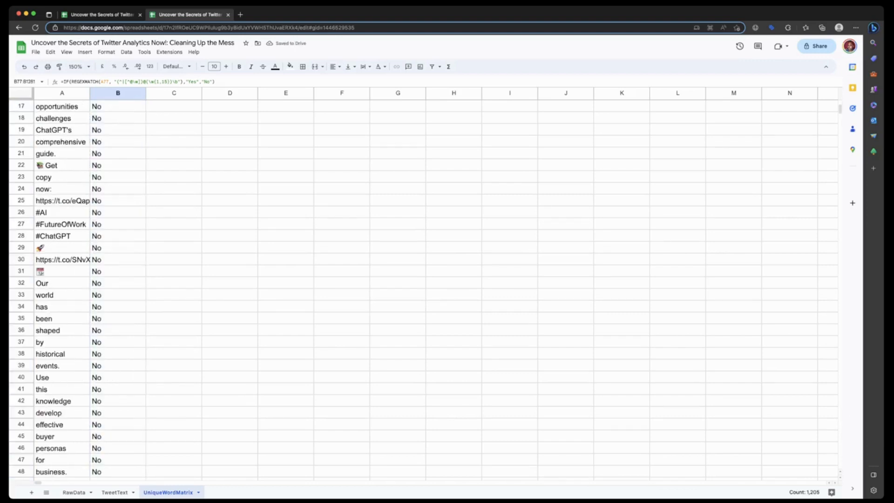
{"action": "left_click", "coordinate": [118, 93]}
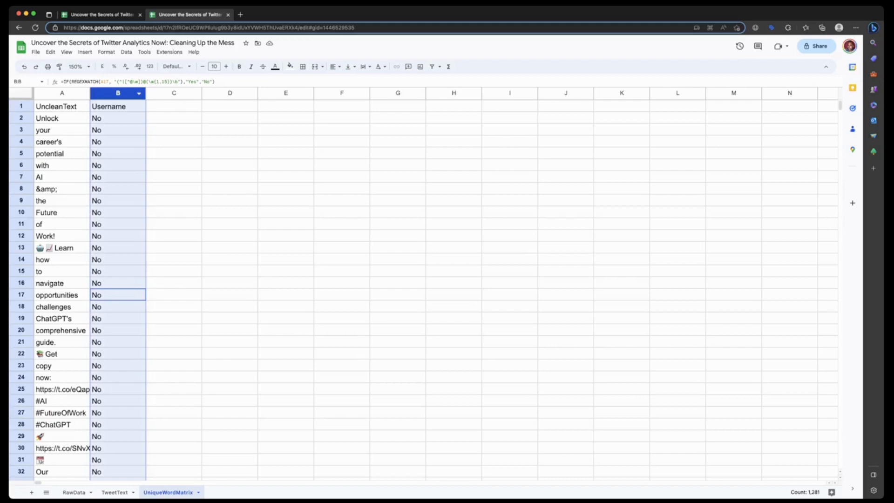
{"action": "right_click", "coordinate": [132, 93]}
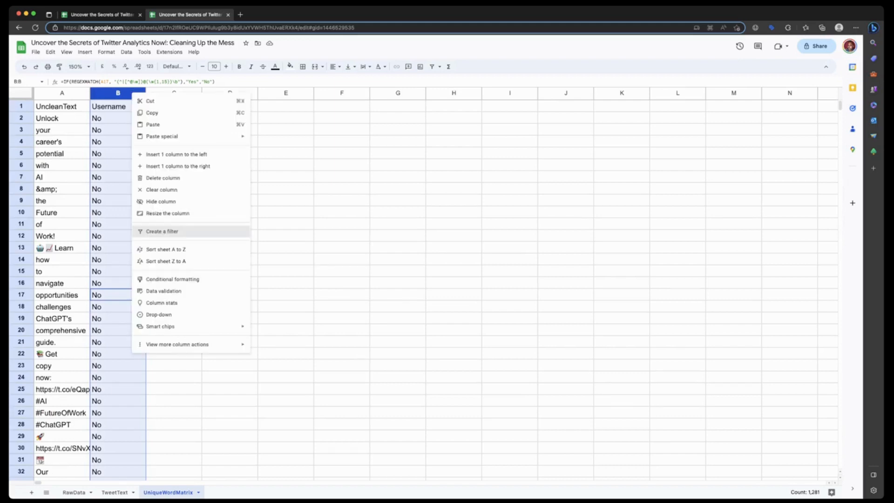
{"action": "left_click", "coordinate": [162, 231]}
{"action": "left_click", "coordinate": [140, 106]}
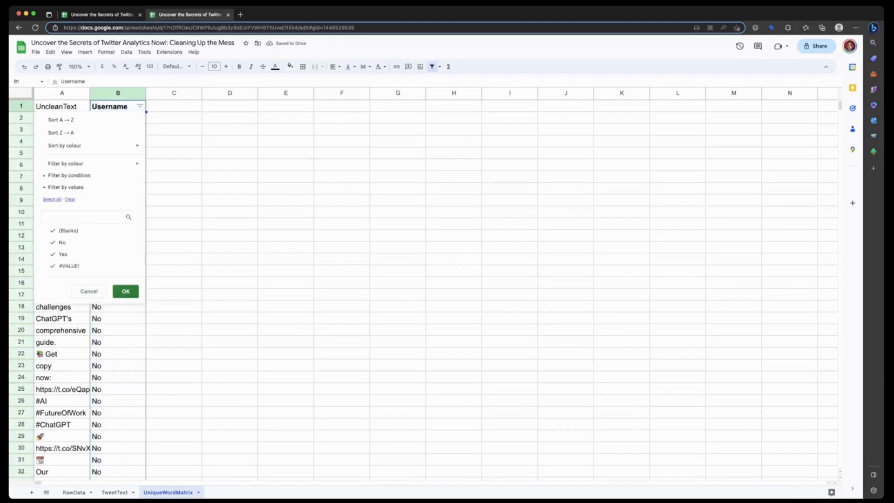
{"action": "left_click", "coordinate": [68, 230]}
{"action": "left_click", "coordinate": [69, 266]}
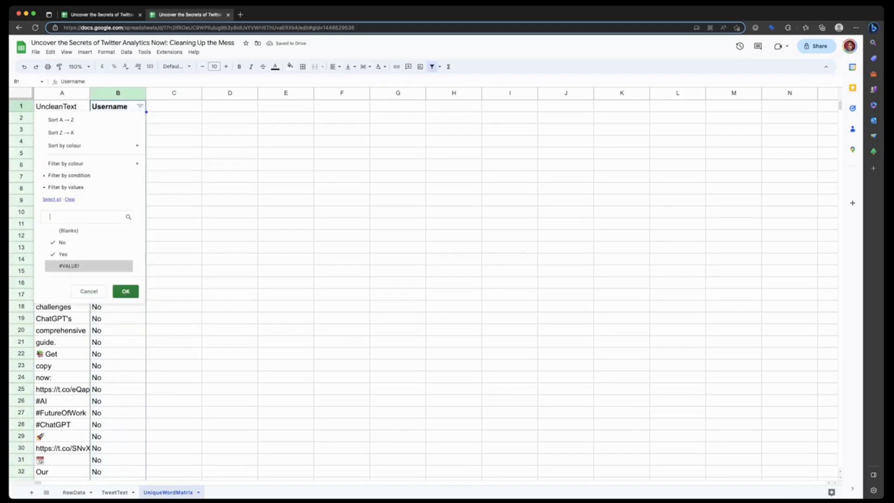
{"action": "left_click", "coordinate": [62, 243]}
{"action": "left_click", "coordinate": [126, 291]}
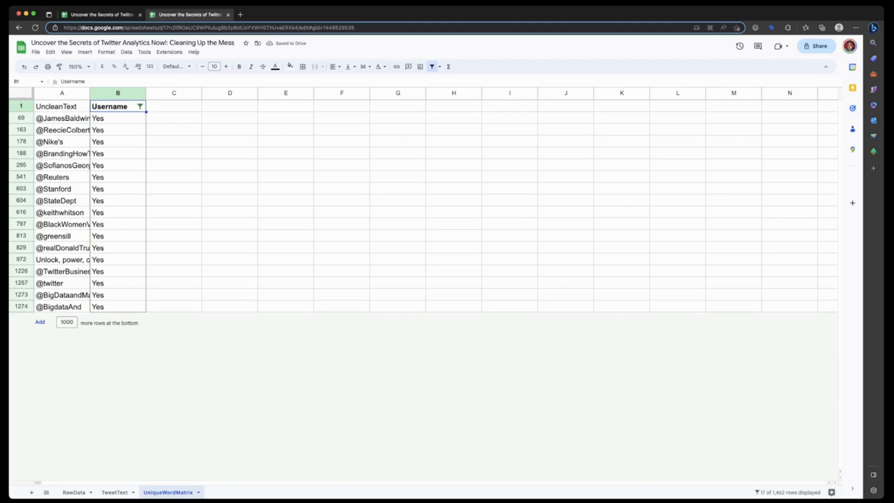
- Include Blanks, No and #VALUE! again in the Username filter, check the full list, and remove the filter from the column
{"action": "left_click", "coordinate": [139, 106]}
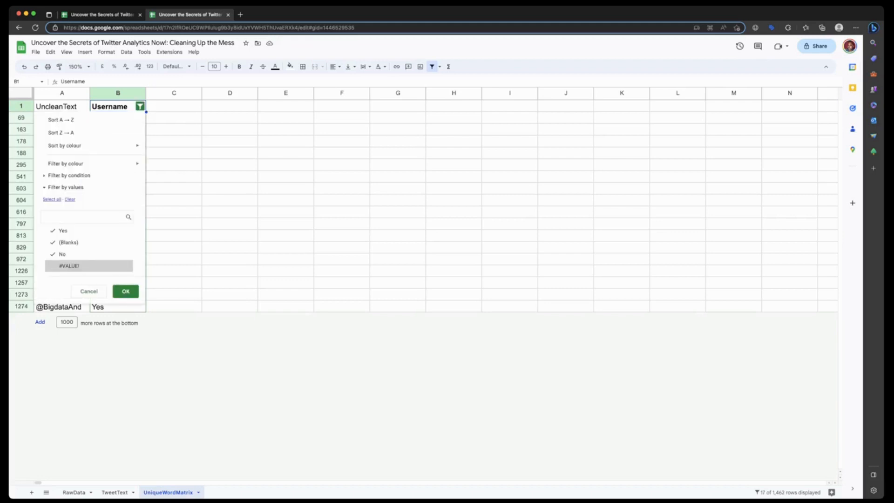
{"action": "left_click", "coordinate": [126, 291]}
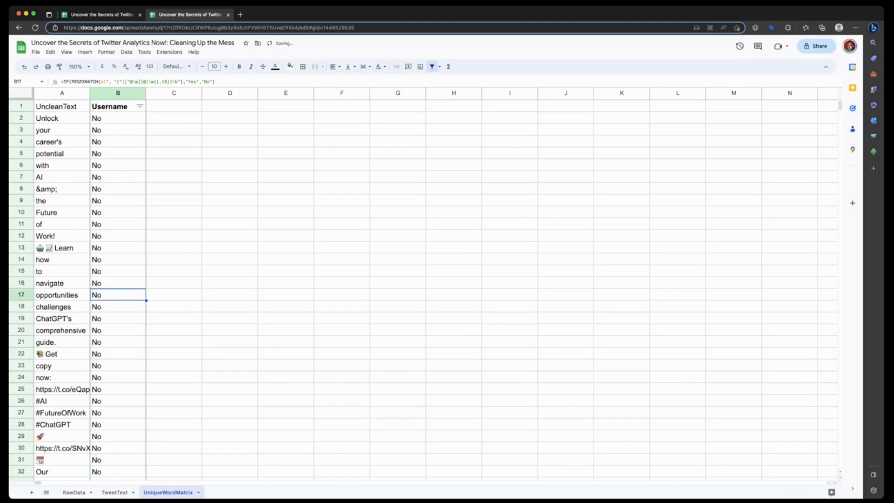
{"action": "scroll", "coordinate": [419, 288], "scroll_direction": "down", "scroll_amount": 20}
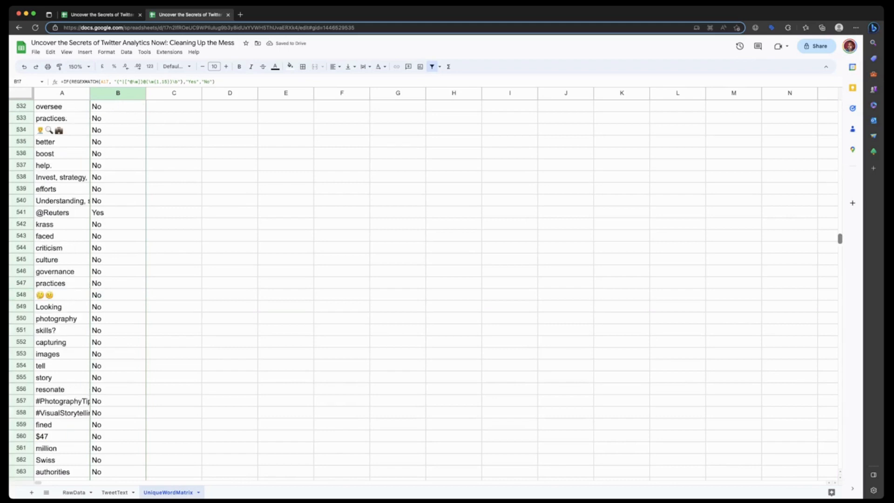
{"action": "scroll", "coordinate": [419, 289], "scroll_direction": "down", "scroll_amount": 20}
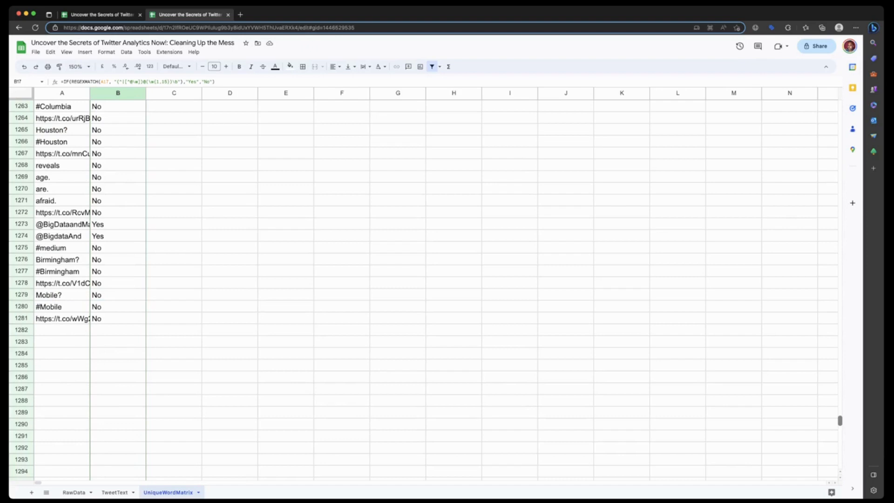
{"action": "scroll", "coordinate": [419, 288], "scroll_direction": "up", "scroll_amount": 20}
{"action": "left_click", "coordinate": [174, 118]}
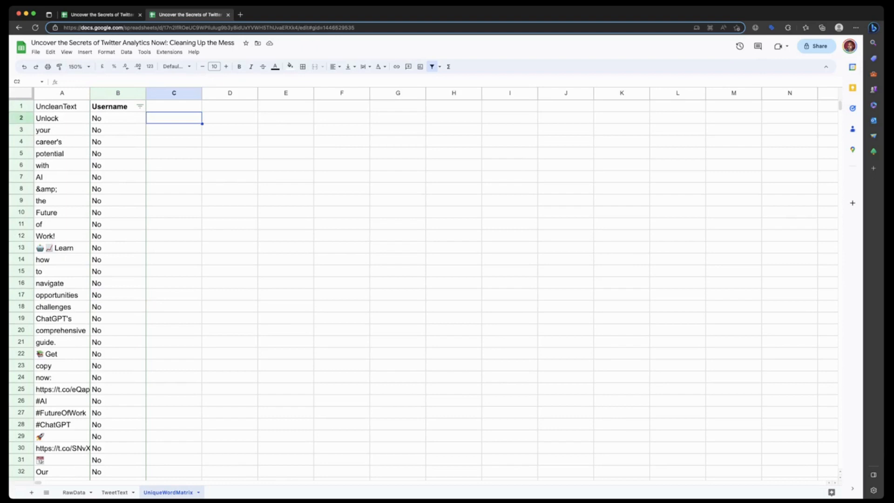
{"action": "left_click", "coordinate": [118, 107]}
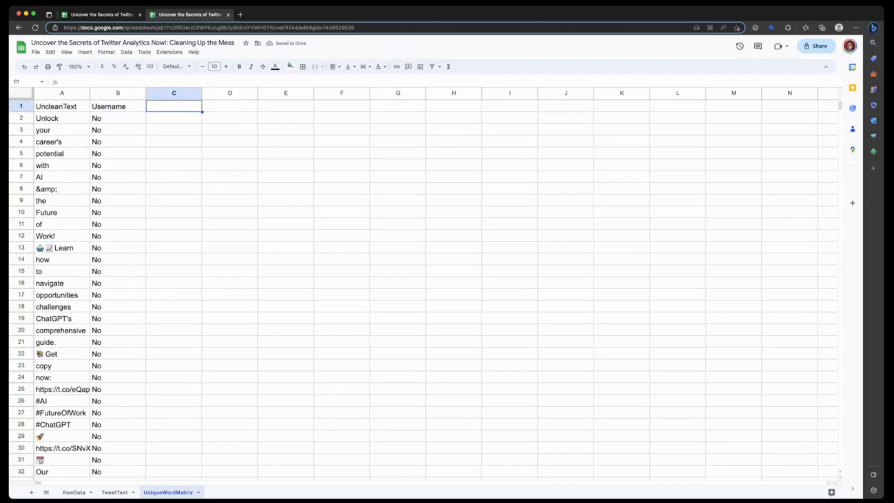
- Add the header Hashtag in cell C1
{"action": "type", "text": "Hashta"}
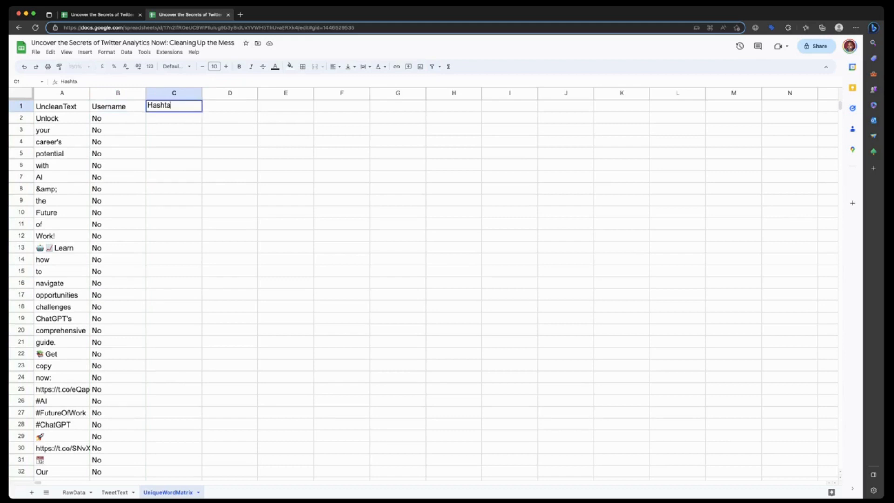
{"action": "type", "text": "g"}
{"action": "key", "text": "Return"}
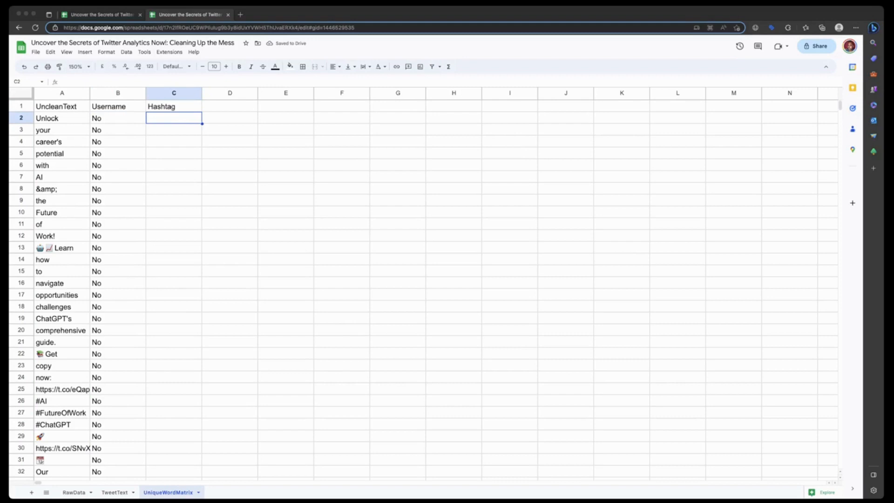
- Enter =IF(REGEXMATCH(A2, "#\w+"), "Yes", "No") in C2 and fill the formula down the whole Hashtag column using the suggested auto-fill
{"action": "left_click", "coordinate": [167, 82]}
{"action": "type", "text": "=IF(REGEXMATCH(A2, \"#\\w+\"), \"Yes\", \"No\")"}
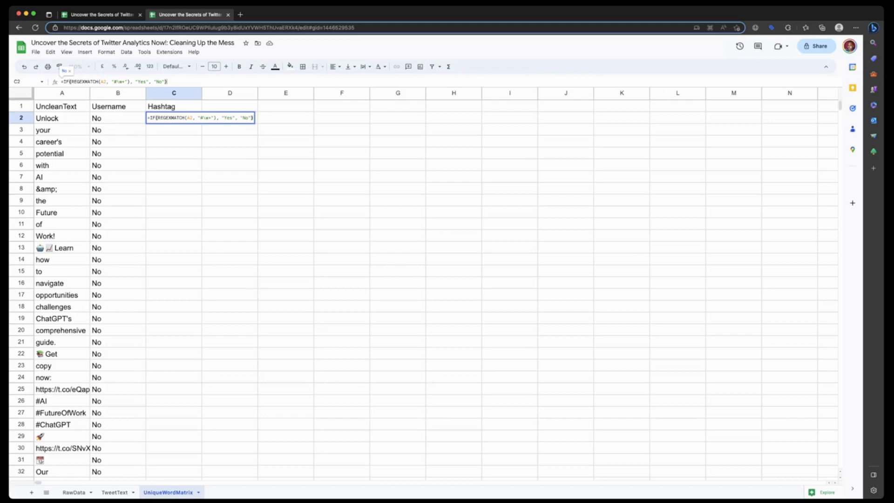
{"action": "key", "text": "Return"}
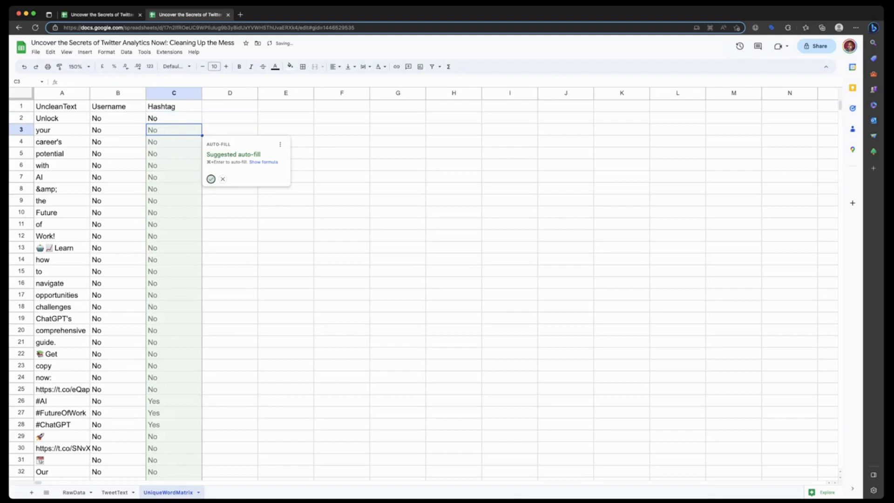
{"action": "key", "text": "super+Return"}
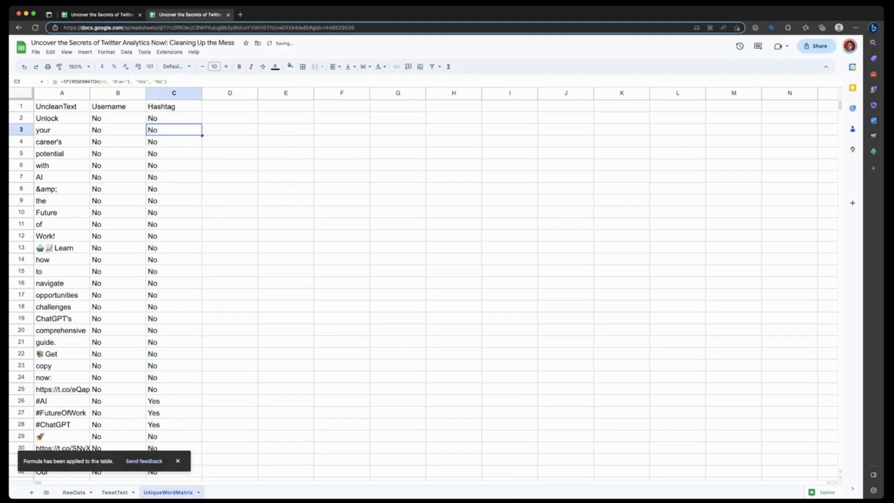
{"action": "scroll", "coordinate": [419, 279], "scroll_direction": "down", "scroll_amount": 10}
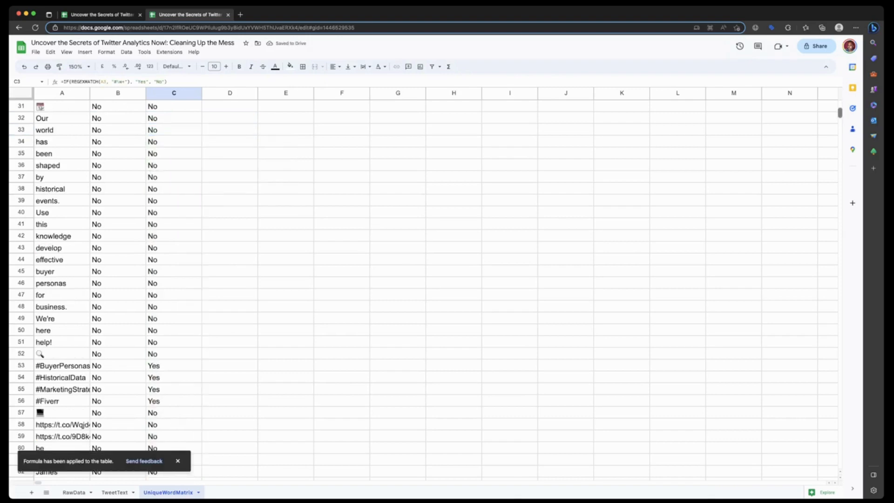
{"action": "scroll", "coordinate": [419, 279], "scroll_direction": "down", "scroll_amount": 20}
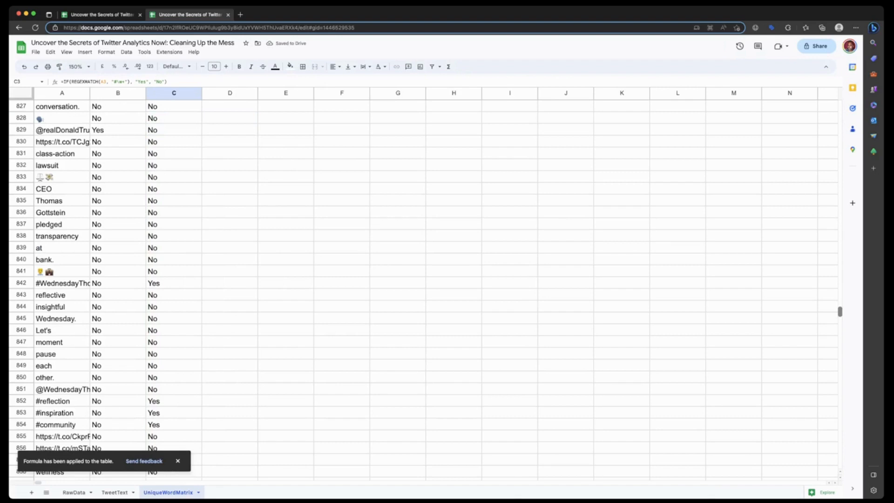
{"action": "scroll", "coordinate": [419, 279], "scroll_direction": "up", "scroll_amount": 20}
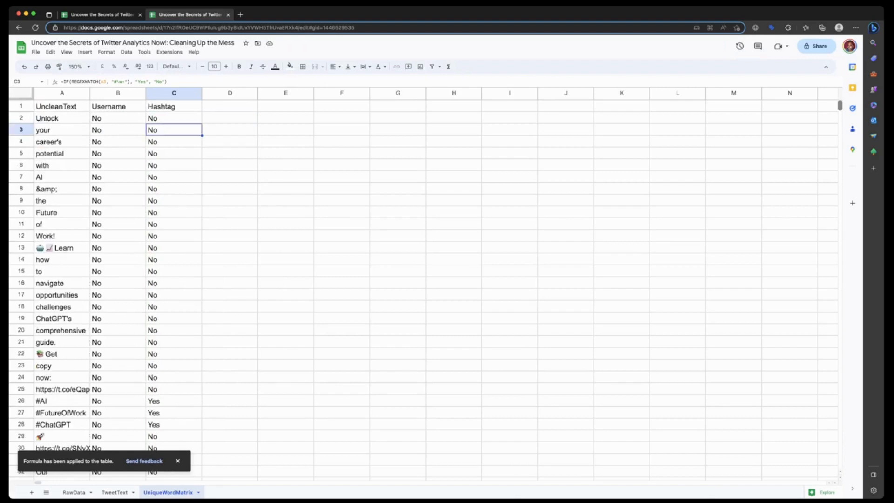
- Create a filter on the Hashtag column that shows only Yes, excluding Blanks, No and #VALUE!, and review the filtered entries
{"action": "right_click", "coordinate": [159, 94]}
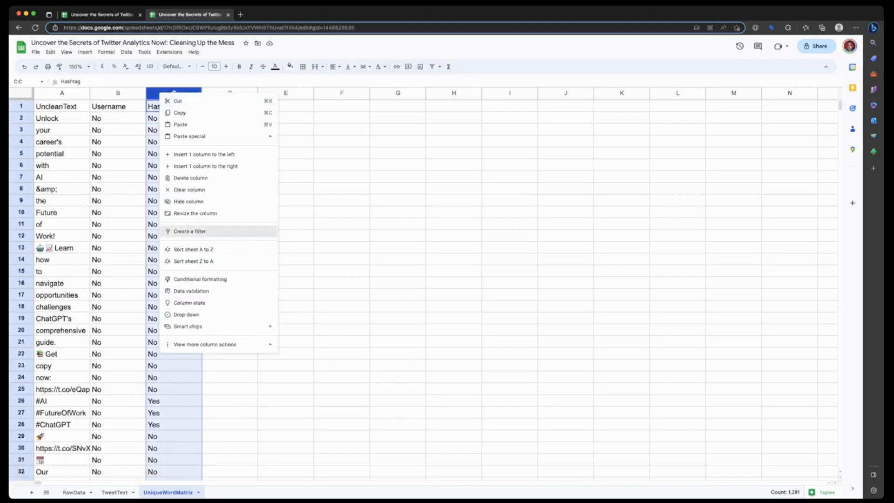
{"action": "left_click", "coordinate": [189, 232]}
{"action": "left_click", "coordinate": [195, 106]}
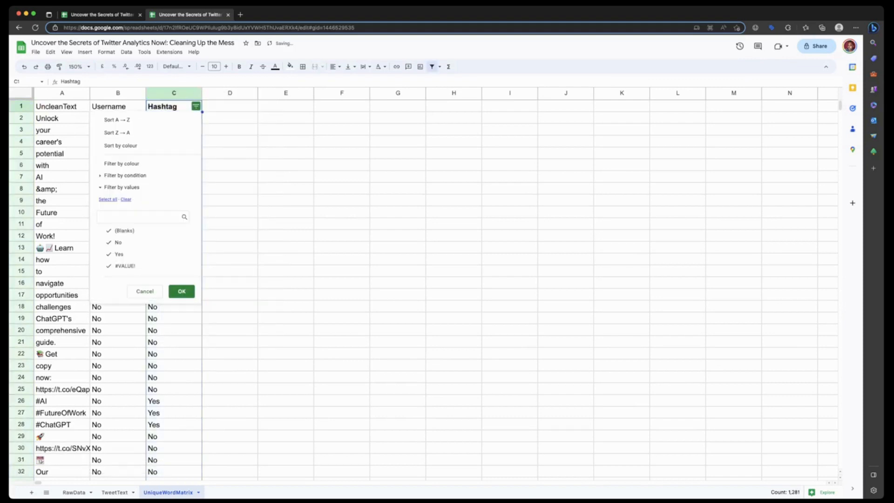
{"action": "left_click", "coordinate": [119, 231]}
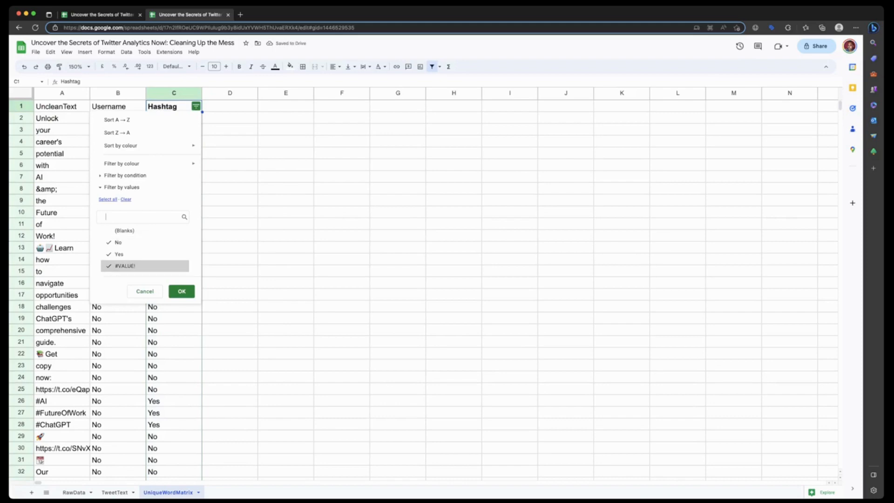
{"action": "left_click", "coordinate": [125, 266]}
{"action": "left_click", "coordinate": [119, 243]}
{"action": "left_click", "coordinate": [182, 291]}
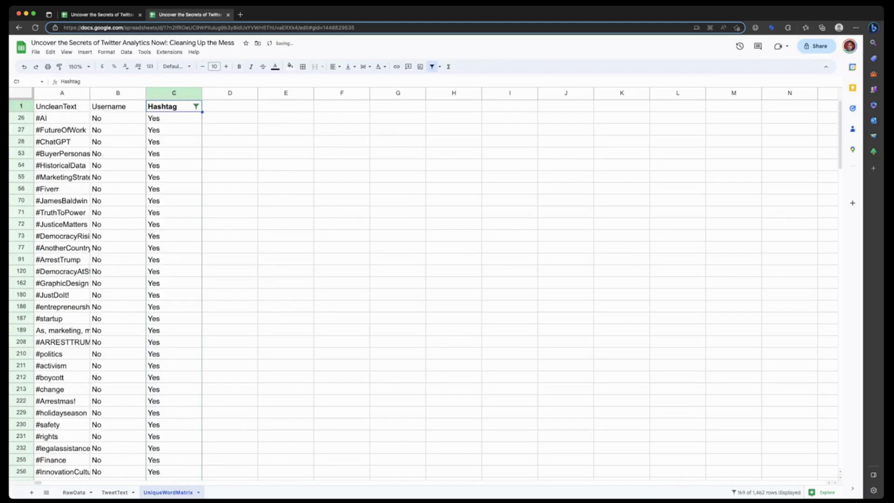
{"action": "scroll", "coordinate": [419, 280], "scroll_direction": "down", "scroll_amount": 15}
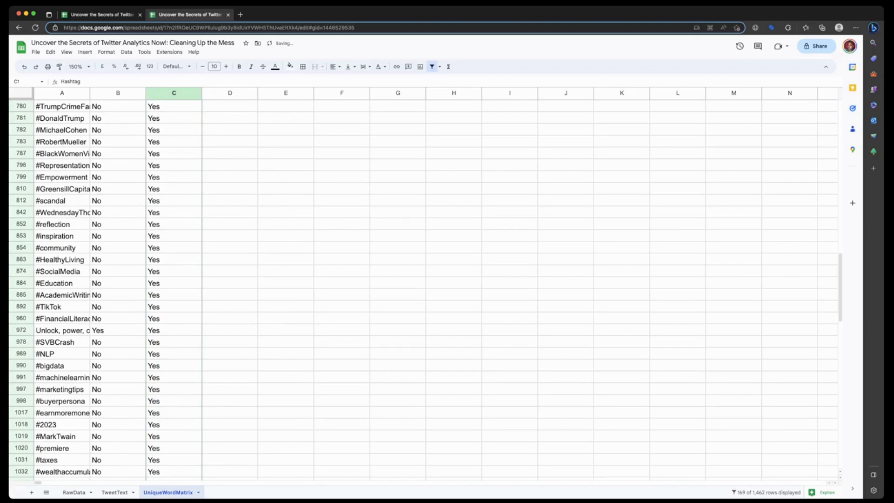
{"action": "scroll", "coordinate": [419, 280], "scroll_direction": "down", "scroll_amount": 5}
{"action": "scroll", "coordinate": [419, 279], "scroll_direction": "up", "scroll_amount": 15}
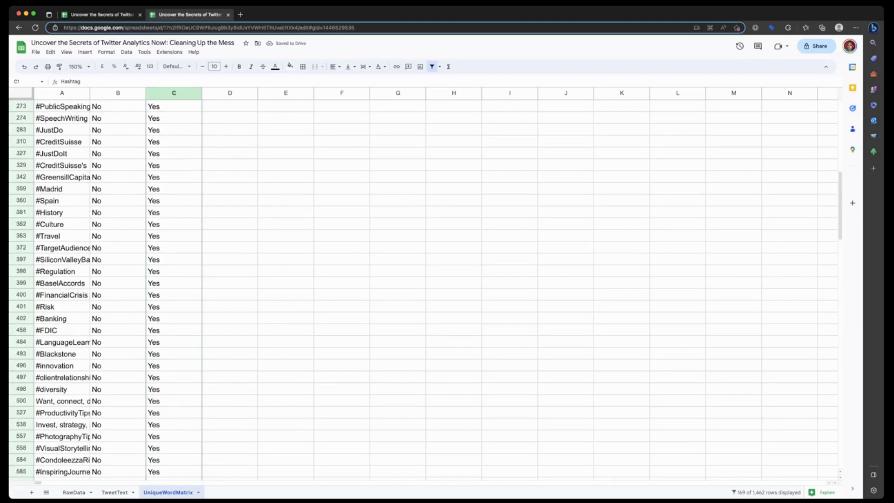
{"action": "scroll", "coordinate": [419, 280], "scroll_direction": "up", "scroll_amount": 5}
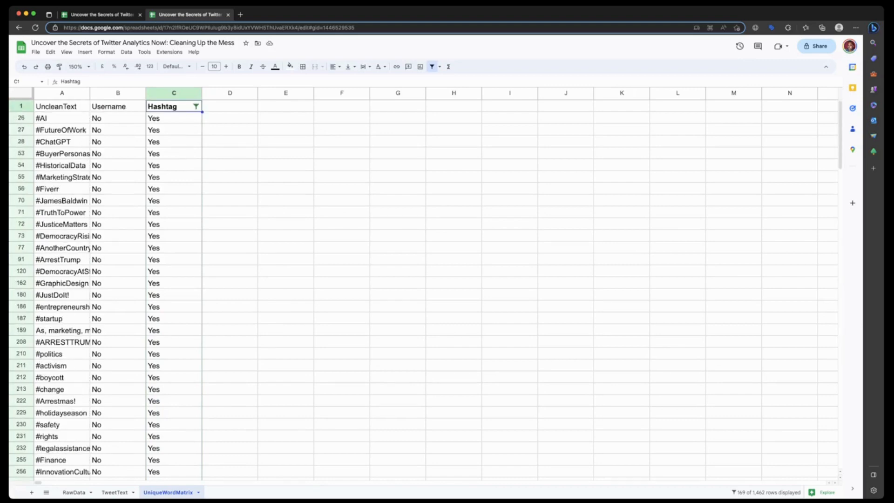
- Undo the value filtering and the creation of the filter on the Hashtag column
{"action": "key", "text": "super+z"}
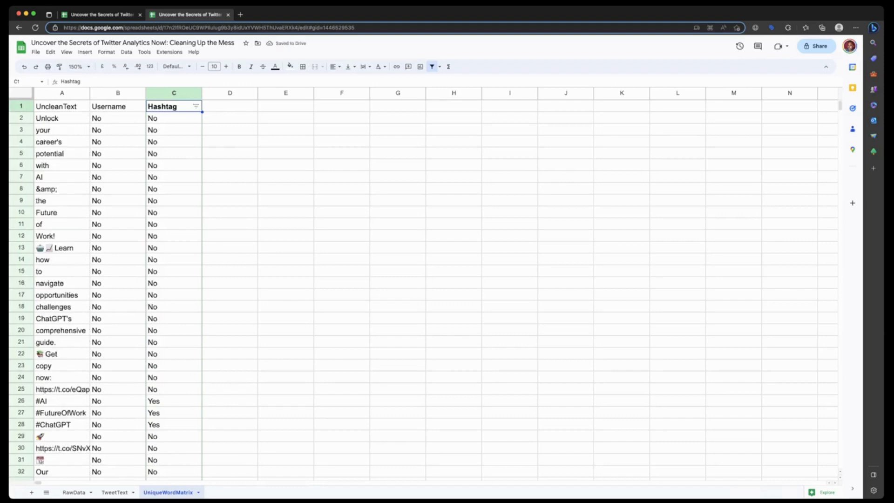
{"action": "key", "text": "super+z"}
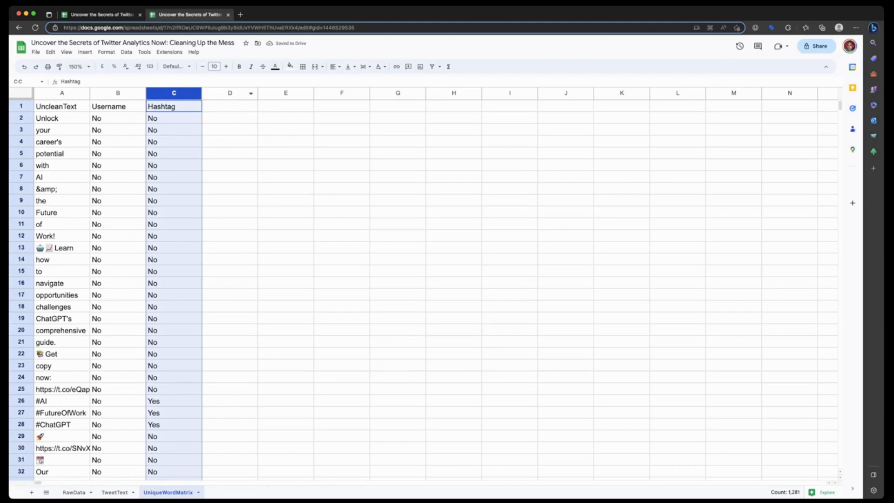
- Add the header Link in cell D1
{"action": "left_click", "coordinate": [230, 106]}
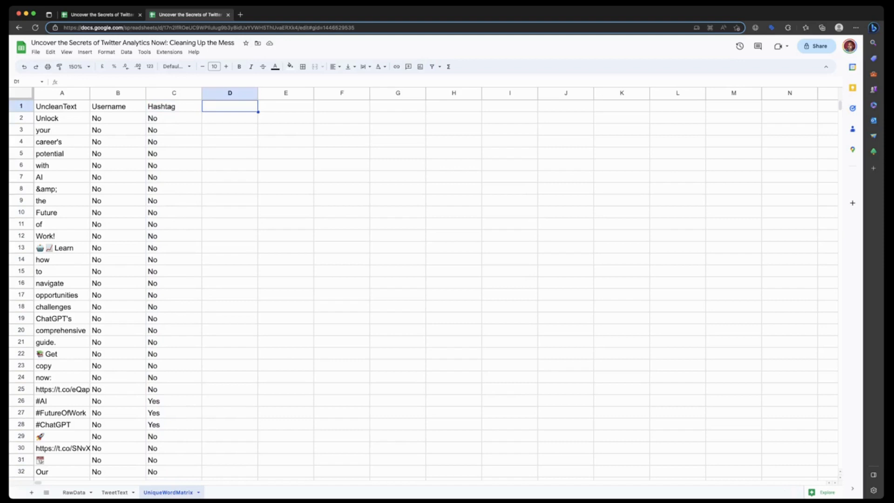
{"action": "type", "text": "Link"}
{"action": "key", "text": "Return"}
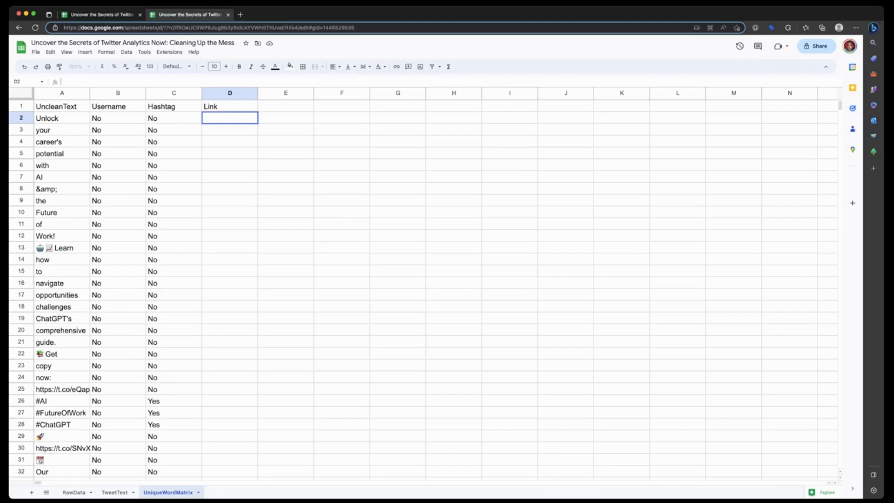
- Enter =IF(REGEXMATCH(A2, "(https?|ftp)://[^\s/$.?#].[^\s]*"), "Yes", "No") in D2 and fill it down the Link column using the suggested auto-fill
{"action": "type", "text": "=IF(REGEXMATCH(A2, \"(https?|ftp)://[^\\s/$.?#].[^\\s]*\"), \"Yes\", \"No\")"}
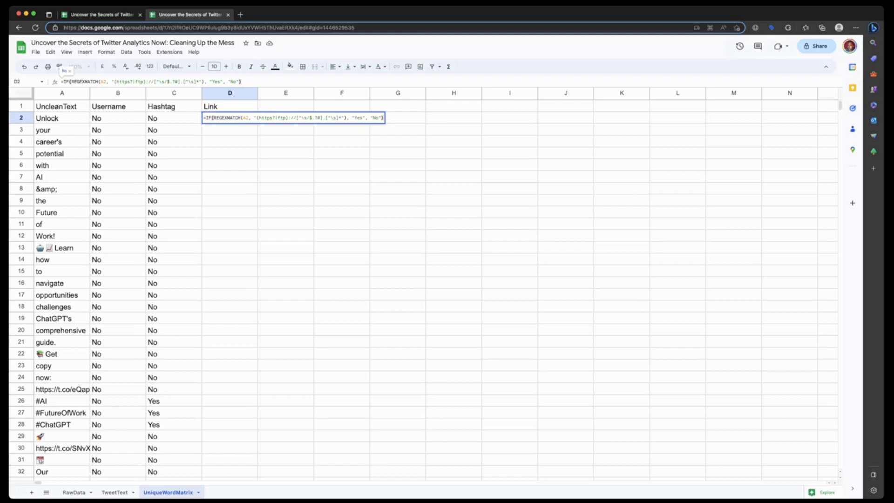
{"action": "key", "text": "Return"}
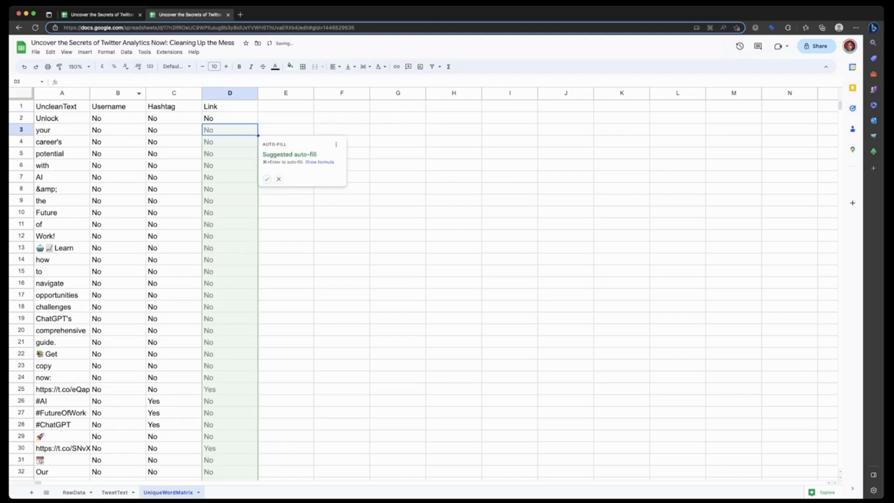
{"action": "key", "text": "super+Return"}
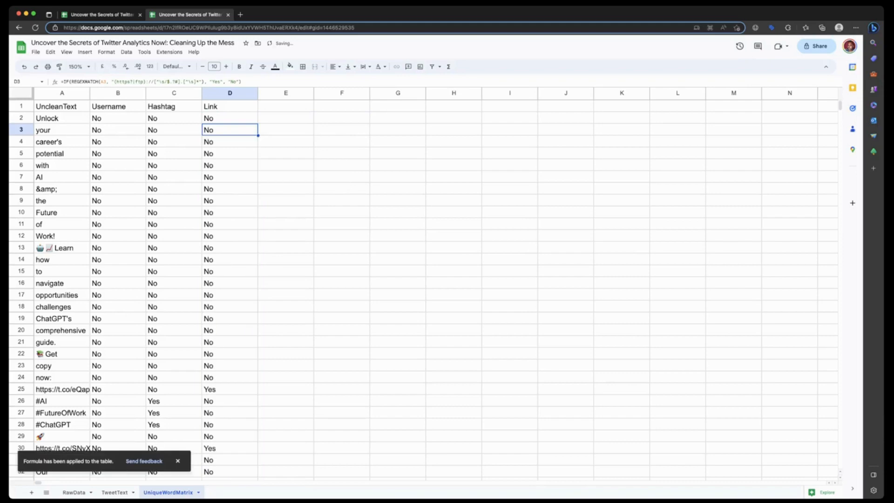
{"action": "scroll", "coordinate": [419, 279], "scroll_direction": "down", "scroll_amount": 20}
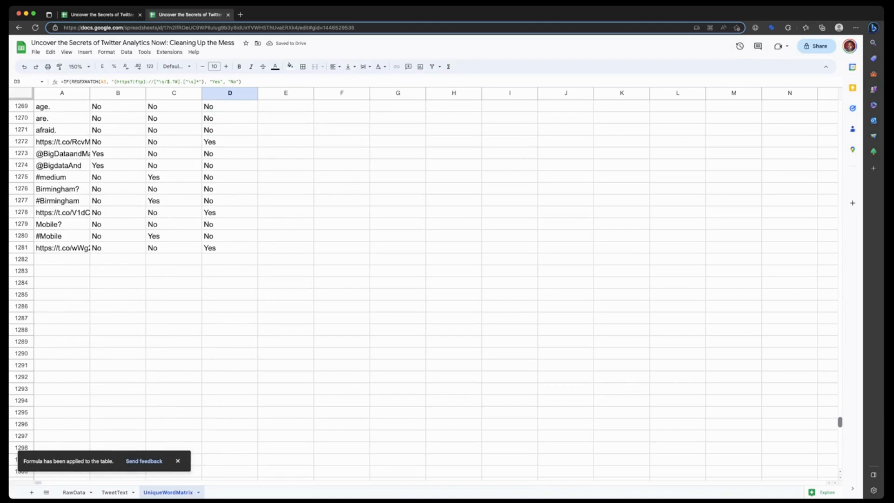
{"action": "left_click_drag", "start_coordinate": [840, 421], "coordinate": [839, 105]}
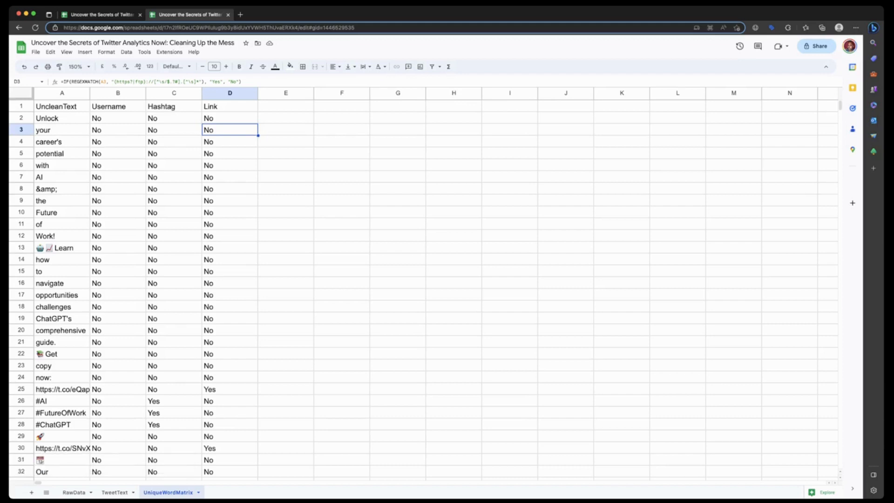
- Add the header Emoji in cell E1
{"action": "left_click", "coordinate": [285, 106]}
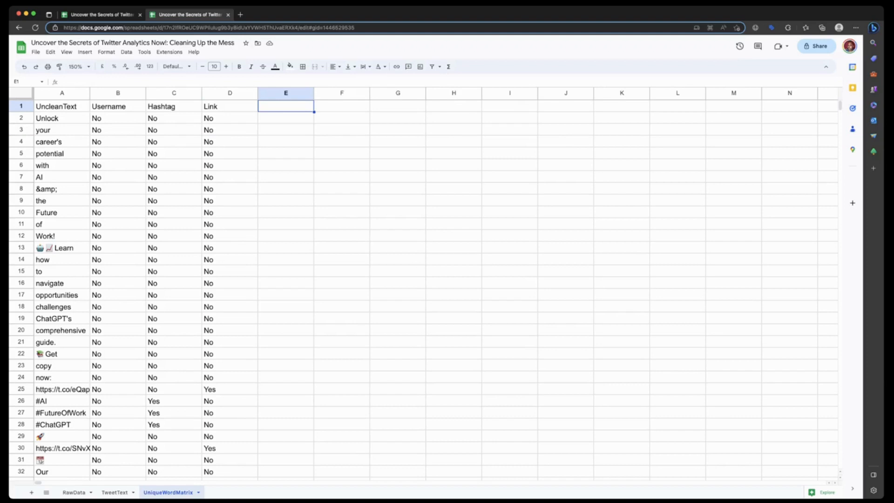
{"action": "type", "text": "Emoji"}
{"action": "key", "text": "Return"}
{"action": "left_click", "coordinate": [285, 107]}
- Open the spreadsheet's Apps Script project and paste a containsEmoji(cellValue) function with an emoji regex below getUniqueWords in Code.gs
{"action": "left_click", "coordinate": [169, 51]}
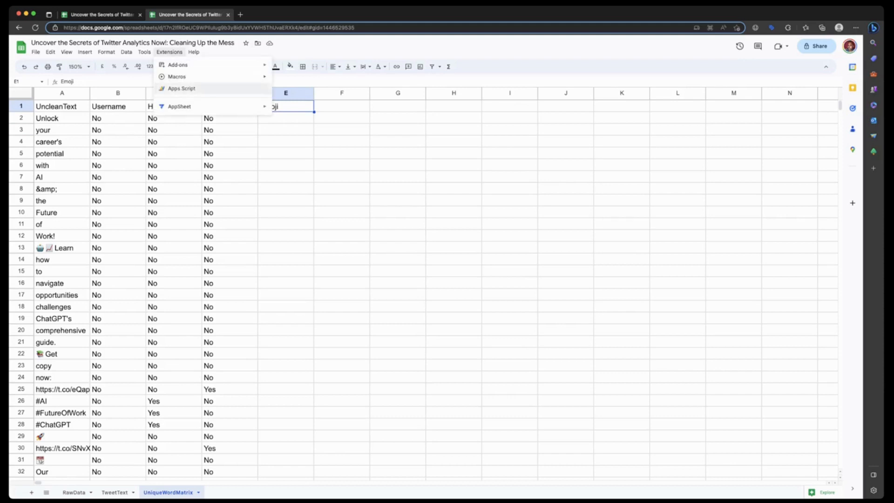
{"action": "left_click", "coordinate": [181, 89]}
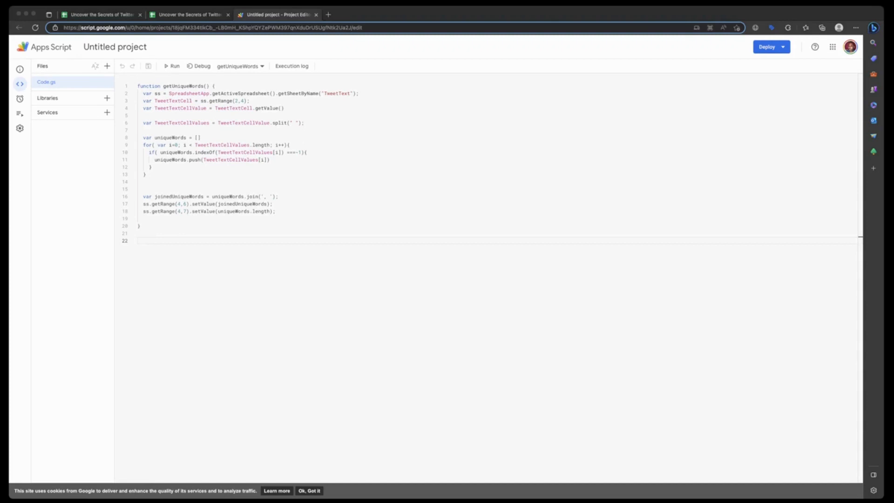
{"action": "key", "text": "super+Tab"}
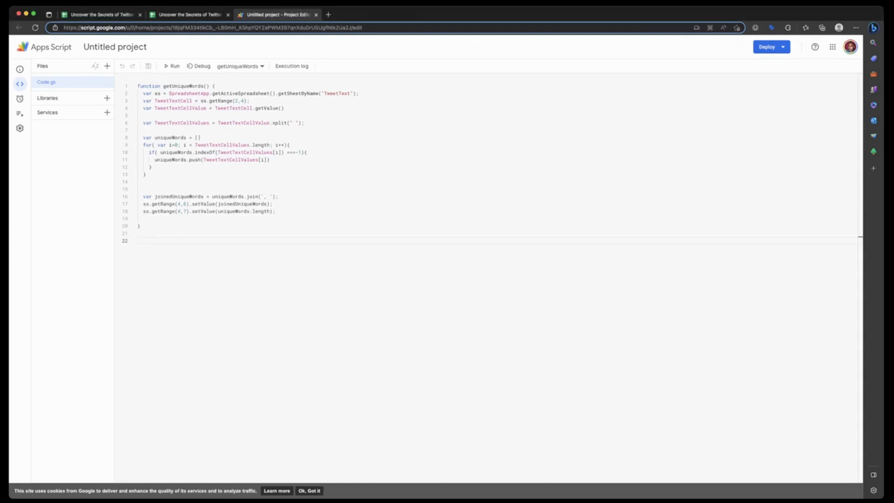
{"action": "type", "text": "function containsEmoji(cellValue) {   var emojiRegex = /[\\u{1F300}-\\u{1F6FF}\\u{1F900}-\\u{1F9FF}\\u{2600}-\\u{26FF}\\u{2700}-\\u{27BF}\\u{1F1E6}-\\u{1F1FF}\\u{1F191}-\\u{1F251}\\u{1F004}\\u{1F0CF}\\u{1F170}-\\u{1F171}\\u{1F17E}-\\u{1F17F}\\u{1F18E}\\u{3030}\\u{2B50}\\u{2B55}\\u{2934}-\\u{2935}\\u{2B05}-\\u{2B07}\\u{2B1B}-\\u{2B1C}\\u{3297}\\u{3299}\\u{303D}\\u{00A9}\\u{00AE}\\u{2122}\\u{23F3}\\u{24C2}\\u{23E9}-\\u{23EF}\\u{25B6}\\u{23F8}-\\u{23FA}]/u; // regex to match emojis   return emojiRegex.test(cellValue); }"}
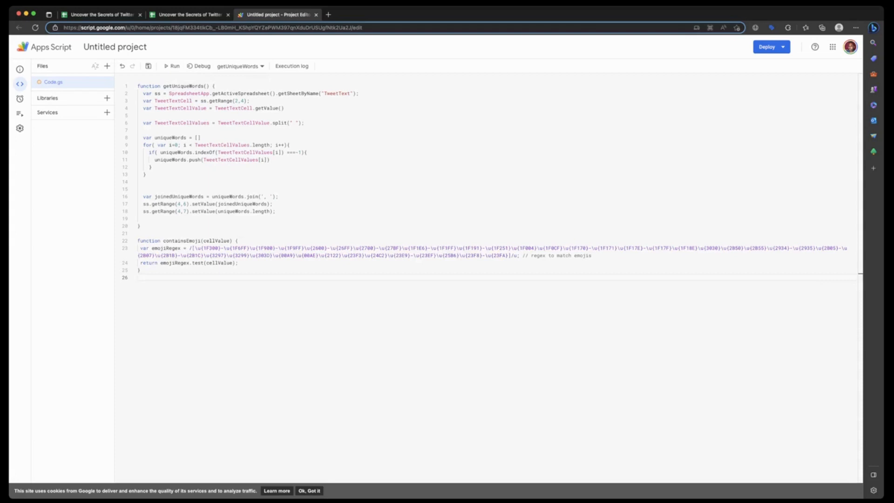
- Save the script project, deploy it as a new web app executed as Me with access for Only myself, and close the editor
{"action": "left_click", "coordinate": [269, 160]}
{"action": "key", "text": "super+s"}
{"action": "left_click", "coordinate": [767, 47]}
{"action": "left_click", "coordinate": [780, 64]}
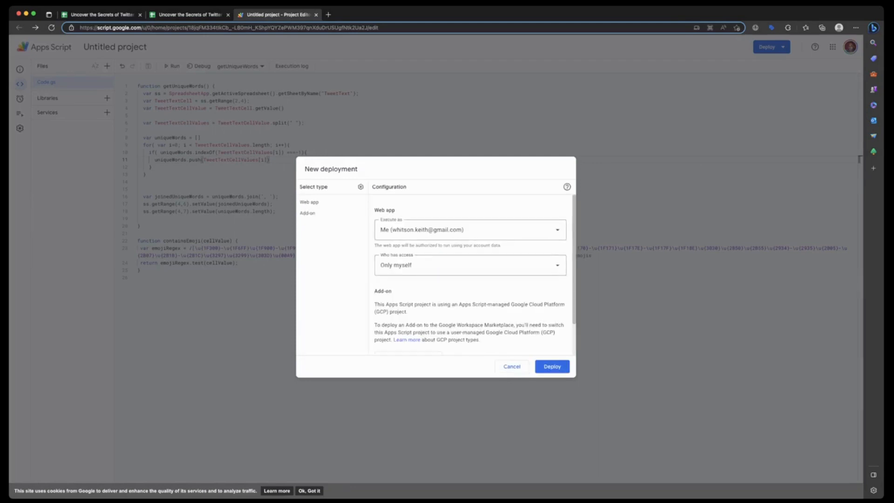
{"action": "left_click", "coordinate": [552, 366]}
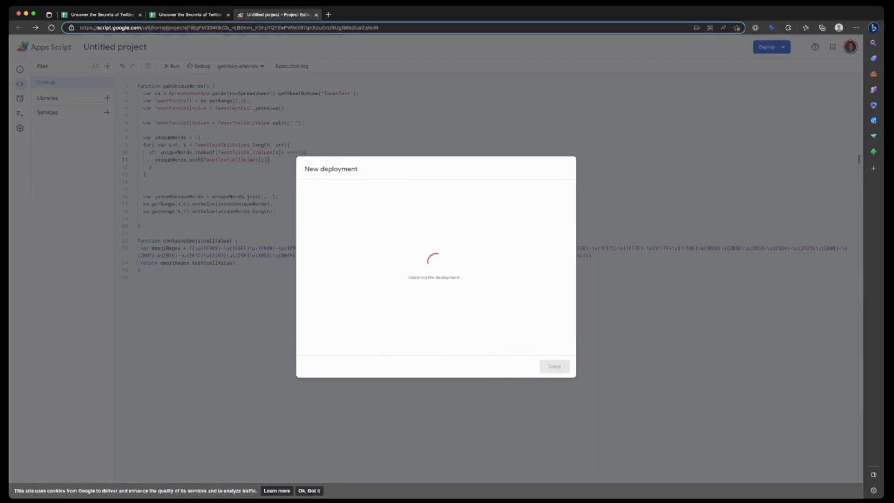
{"action": "left_click", "coordinate": [555, 366]}
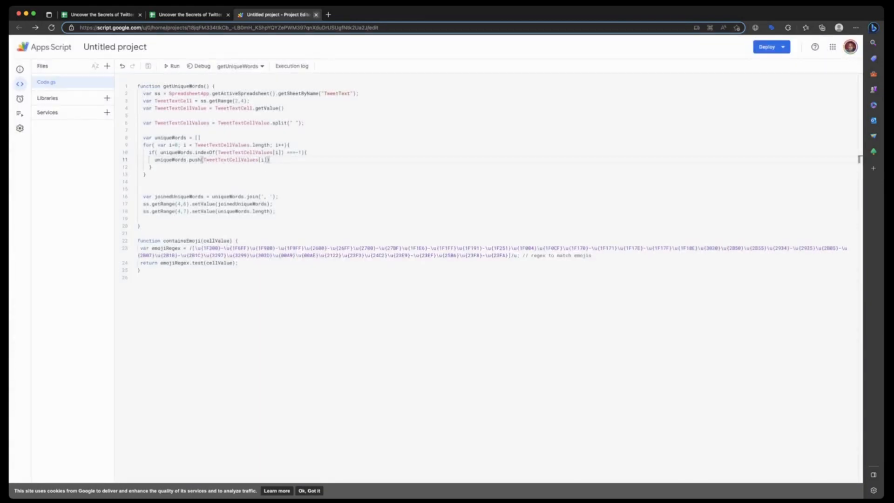
{"action": "left_click", "coordinate": [316, 15]}
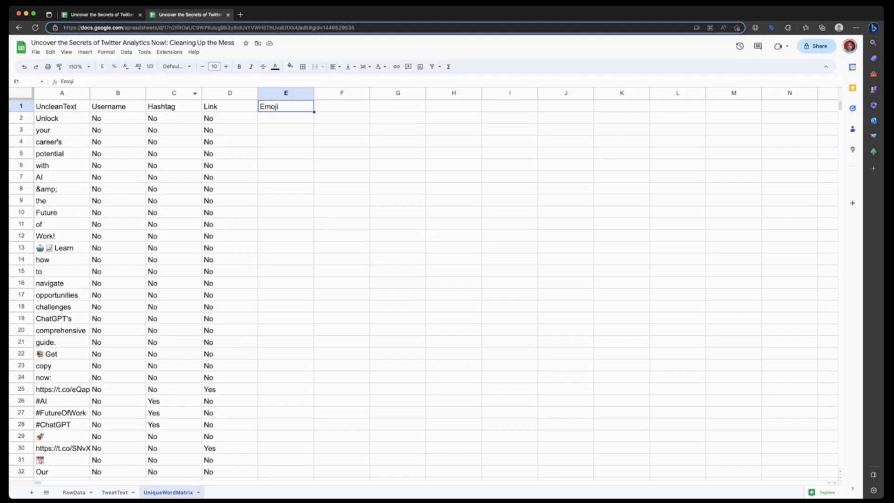
- Check the spreadsheet's list of macros for the containsEmoji function
{"action": "left_click", "coordinate": [169, 52]}
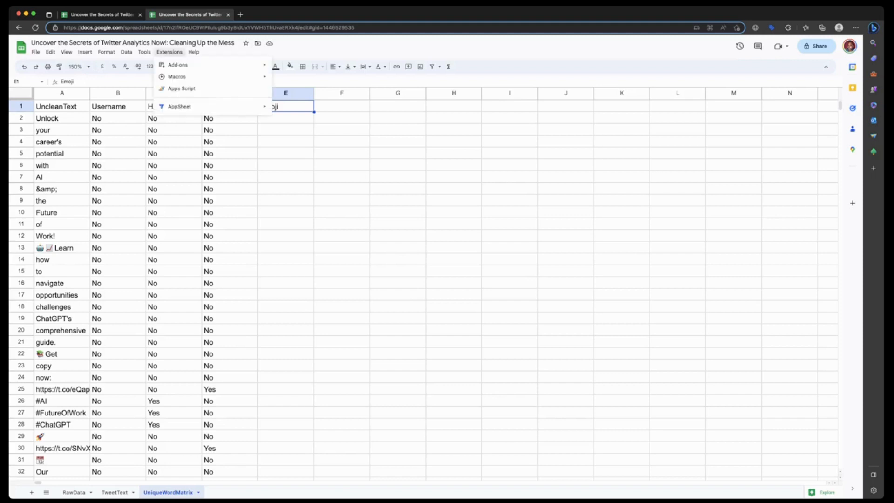
{"action": "left_click", "coordinate": [181, 88]}
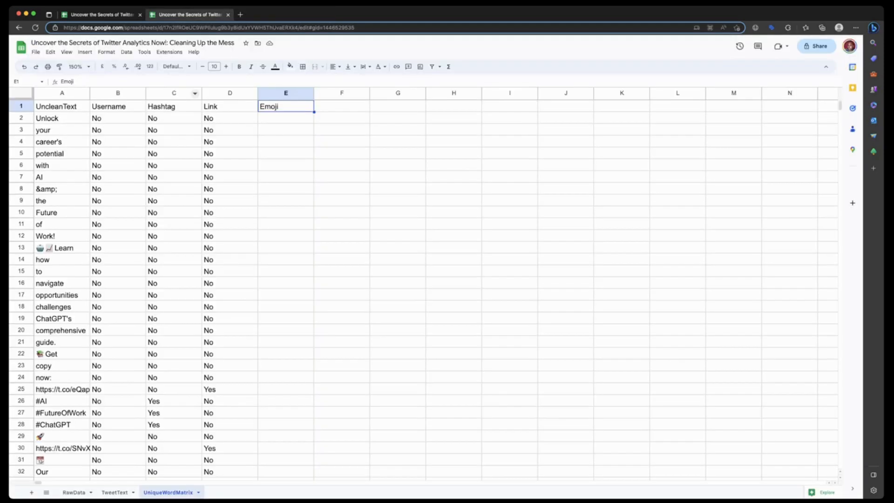
{"action": "left_click", "coordinate": [169, 51]}
{"action": "mouse_move", "coordinate": [177, 76]}
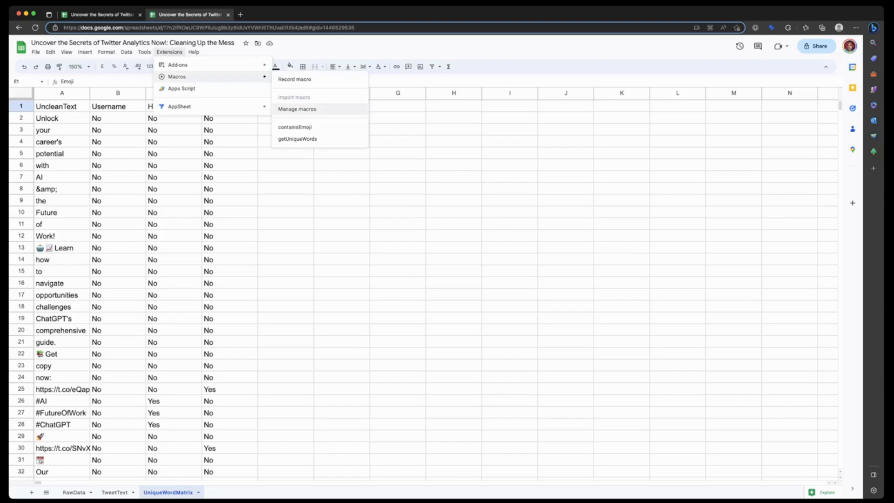
{"action": "left_click", "coordinate": [286, 224]}
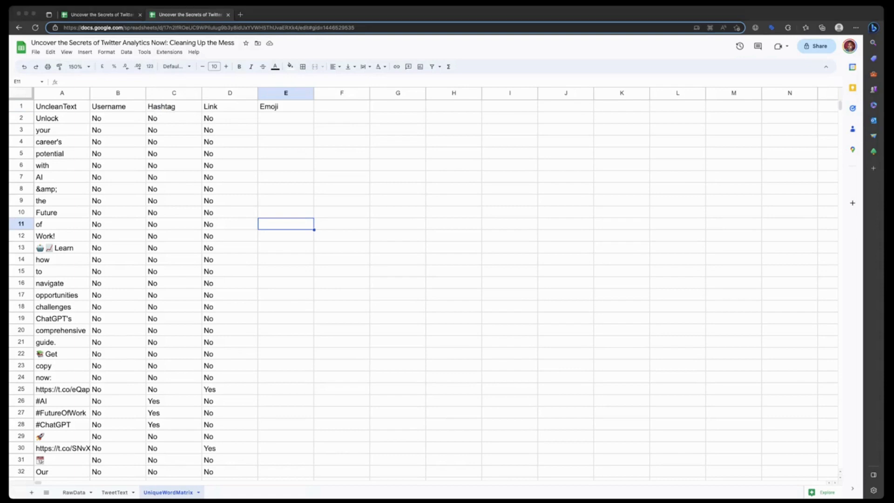
- Enter =IF(containsEmoji(A2), "Yes","No") in E2 and fill it down the Emoji column
{"action": "double_click", "coordinate": [286, 118]}
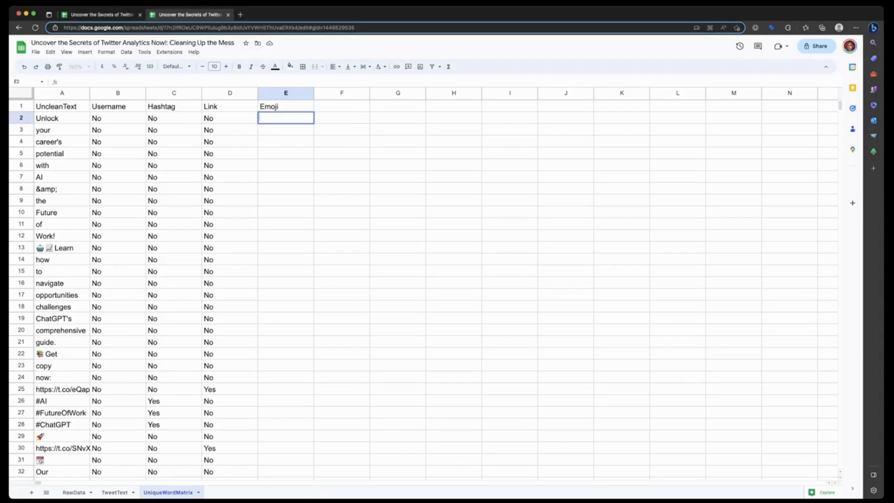
{"action": "type", "text": "=IF(containsEmoji(A1), \"Yes\",\"No\")"}
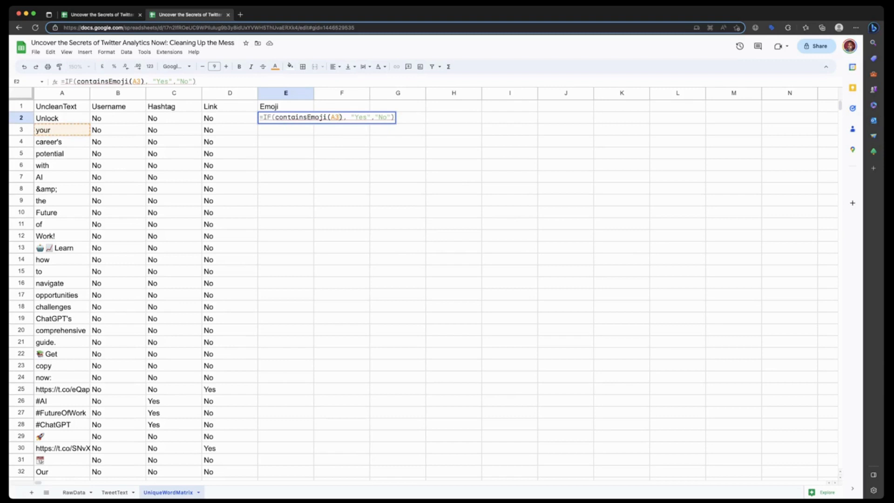
{"action": "key", "text": "BackSpace"}
{"action": "type", "text": "2"}
{"action": "key", "text": "Return"}
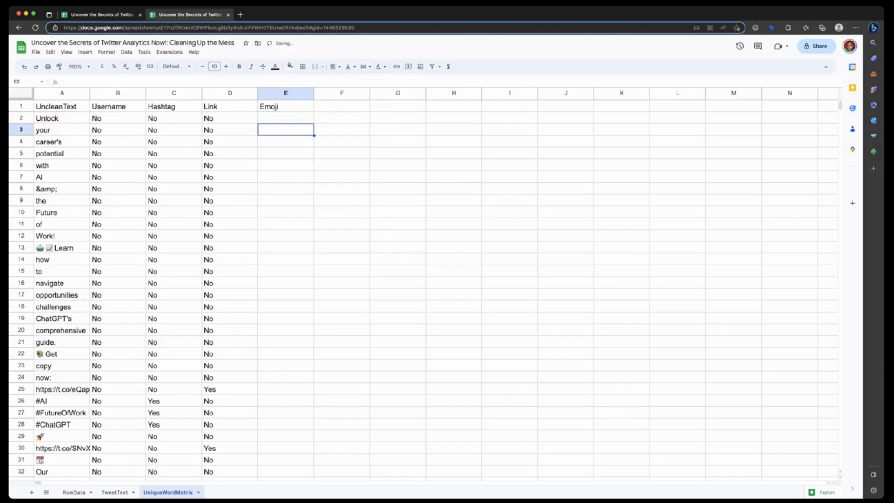
{"action": "key", "text": "Up"}
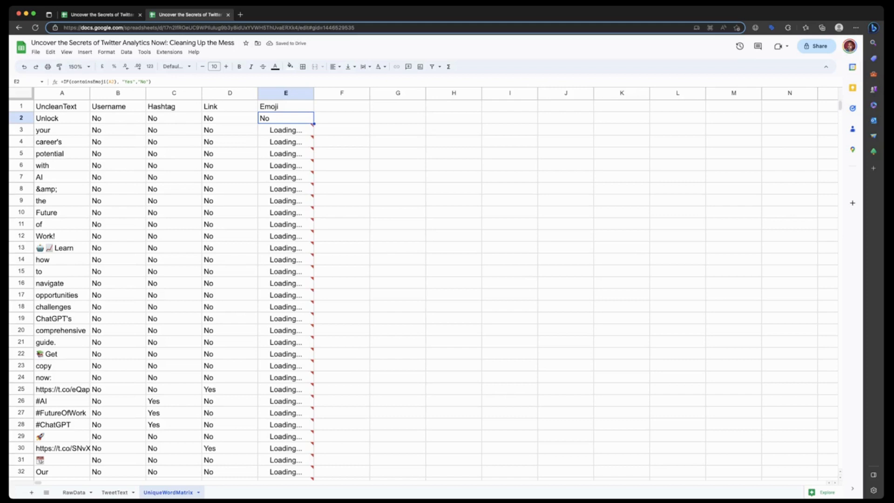
- Examine the Emoji column's flags against the words in the UncleanText column down to about row 370
{"action": "mouse_move", "coordinate": [286, 154]}
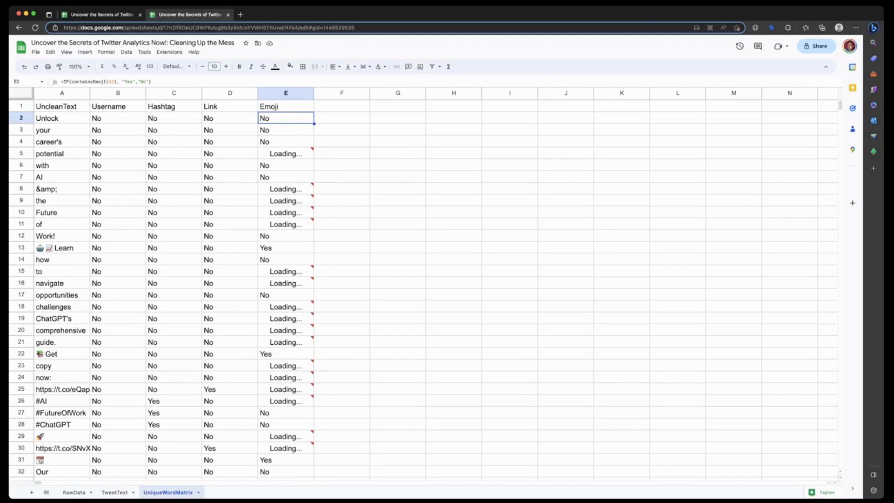
{"action": "scroll", "coordinate": [419, 289], "scroll_direction": "down", "scroll_amount": 2}
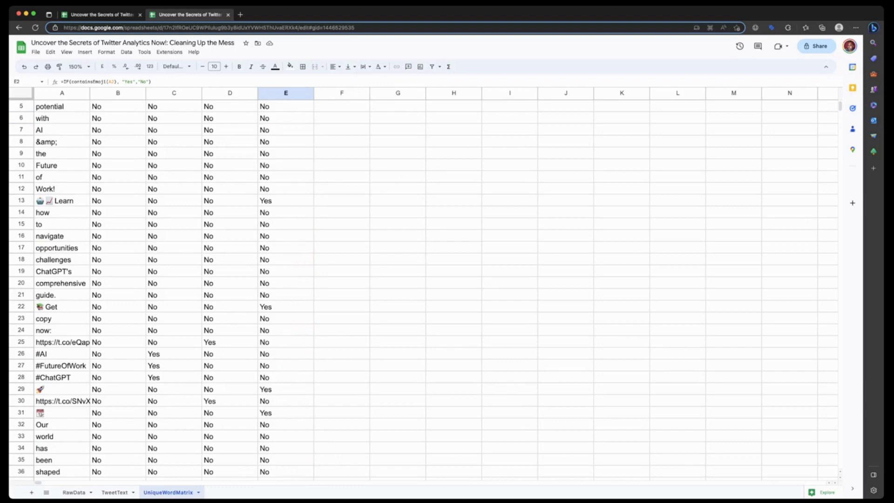
{"action": "scroll", "coordinate": [419, 289], "scroll_direction": "down", "scroll_amount": 20}
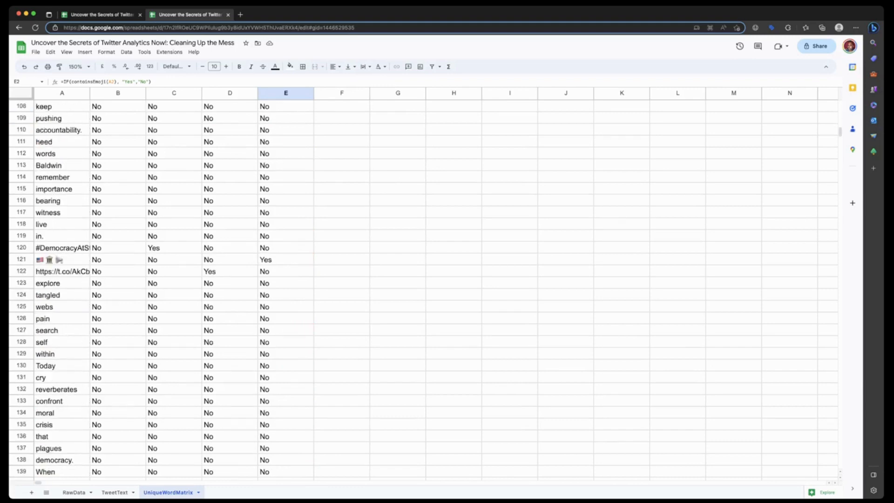
{"action": "scroll", "coordinate": [419, 289], "scroll_direction": "down", "scroll_amount": 20}
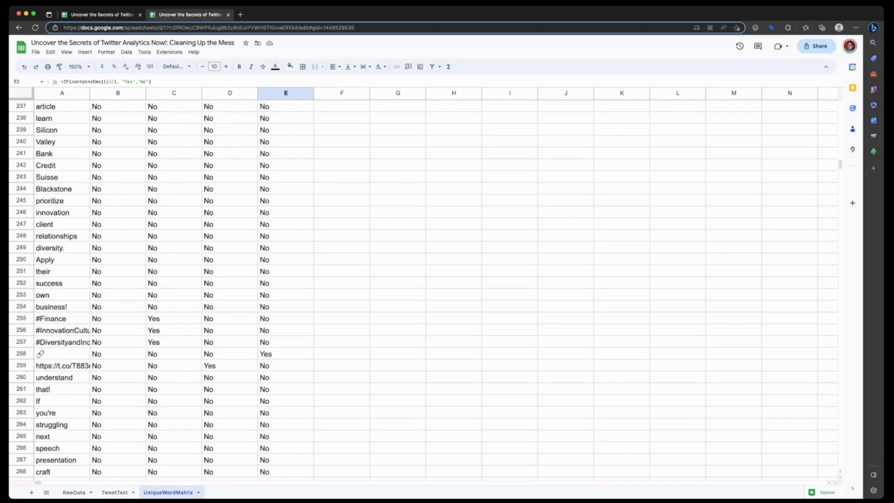
{"action": "scroll", "coordinate": [419, 289], "scroll_direction": "down", "scroll_amount": 20}
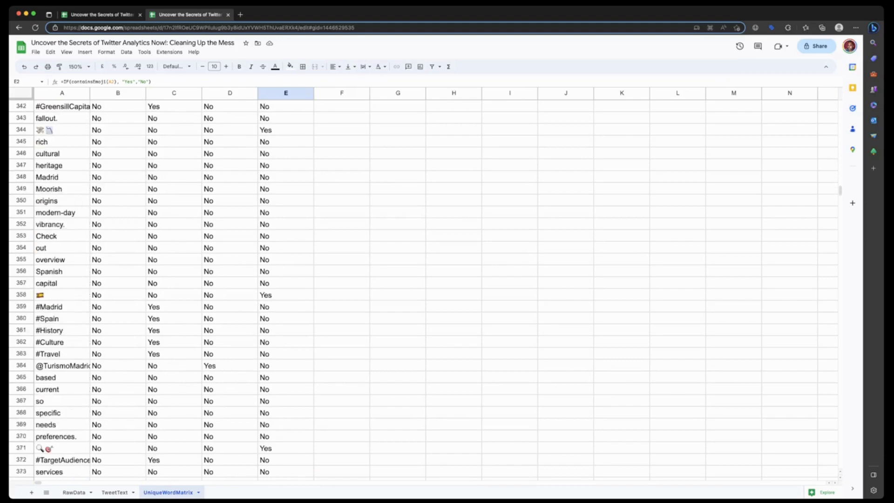
{"action": "scroll", "coordinate": [419, 289], "scroll_direction": "up", "scroll_amount": 7}
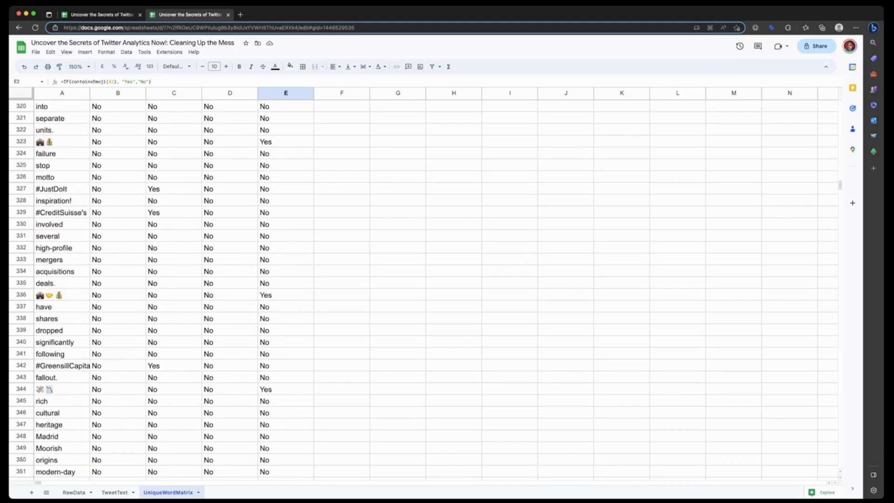
{"action": "scroll", "coordinate": [419, 289], "scroll_direction": "up", "scroll_amount": 20}
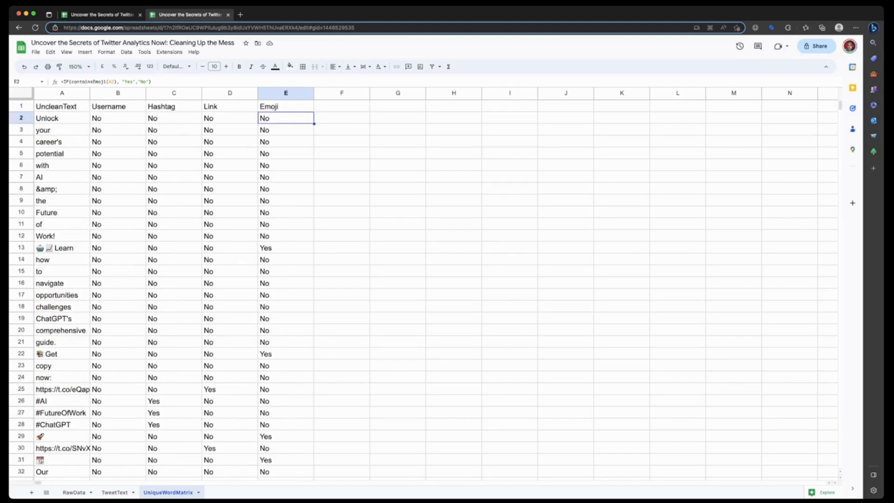
- Add the header RemovePunctuation in cell F1
{"action": "left_click", "coordinate": [342, 107]}
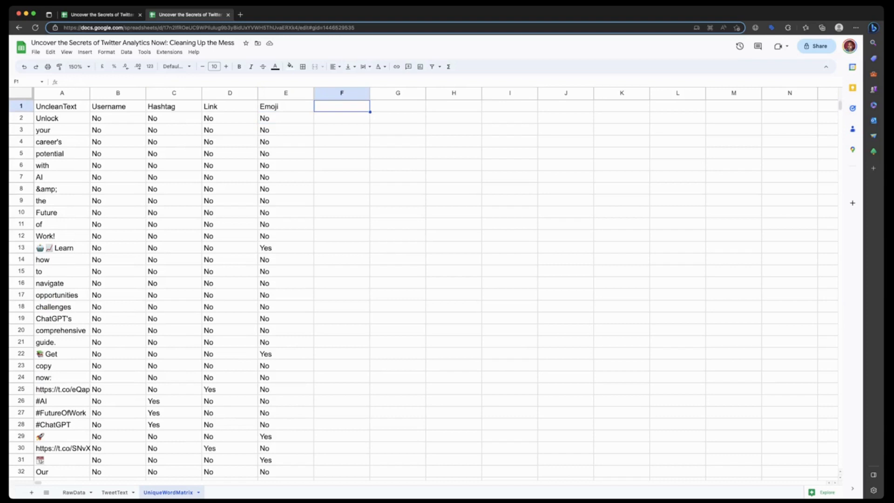
{"action": "key", "text": "super+Tab"}
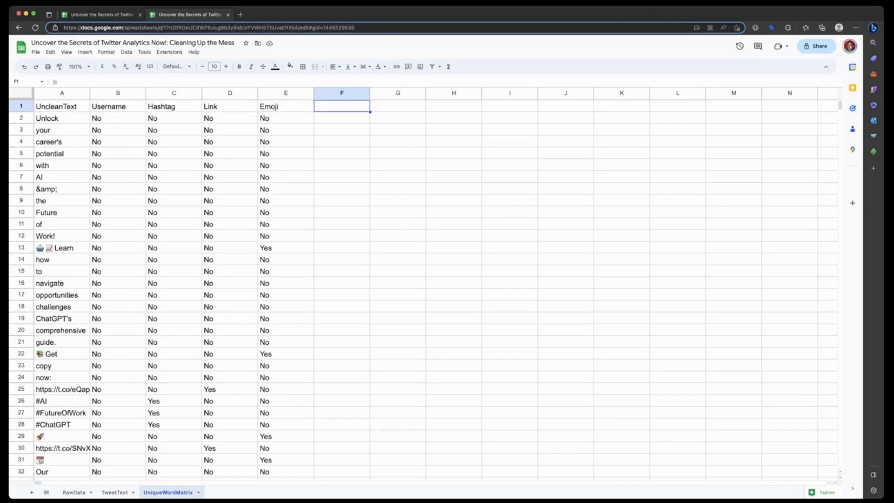
{"action": "key", "text": "super+Tab"}
{"action": "key", "text": "Return"}
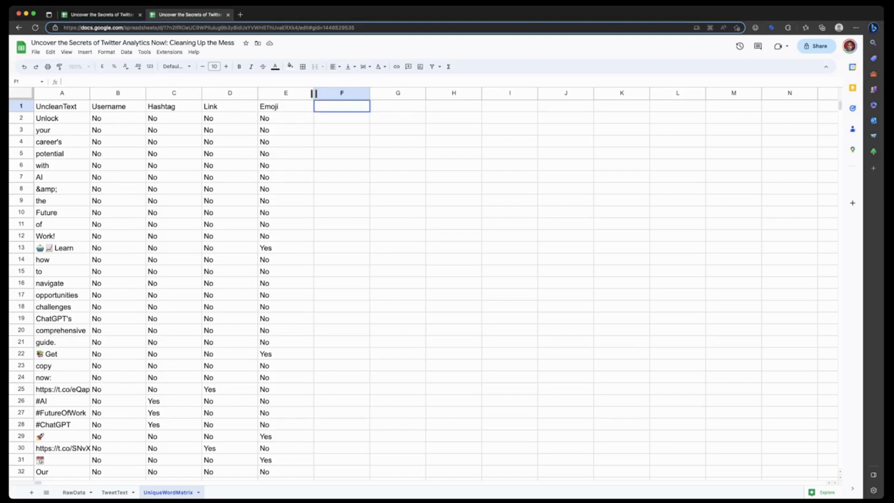
{"action": "type", "text": "R"}
{"action": "key", "text": "BackSpace"}
{"action": "type", "text": "RemovePunctuation"}
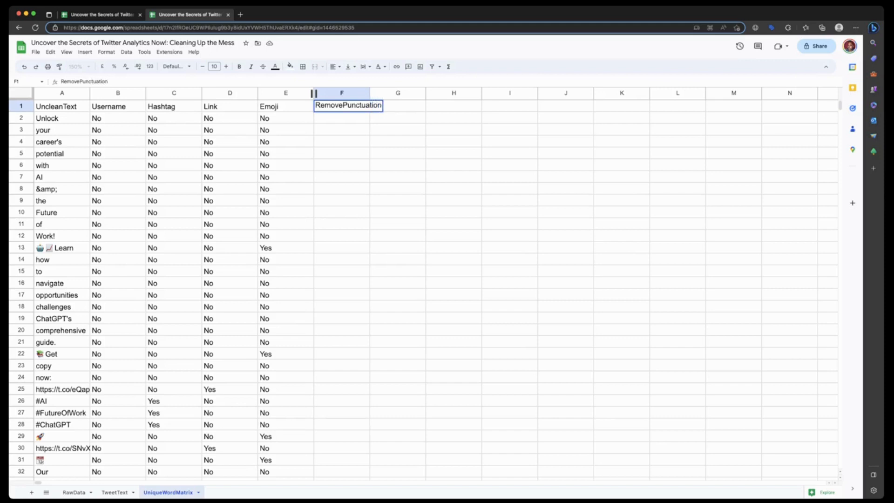
{"action": "key", "text": "Return"}
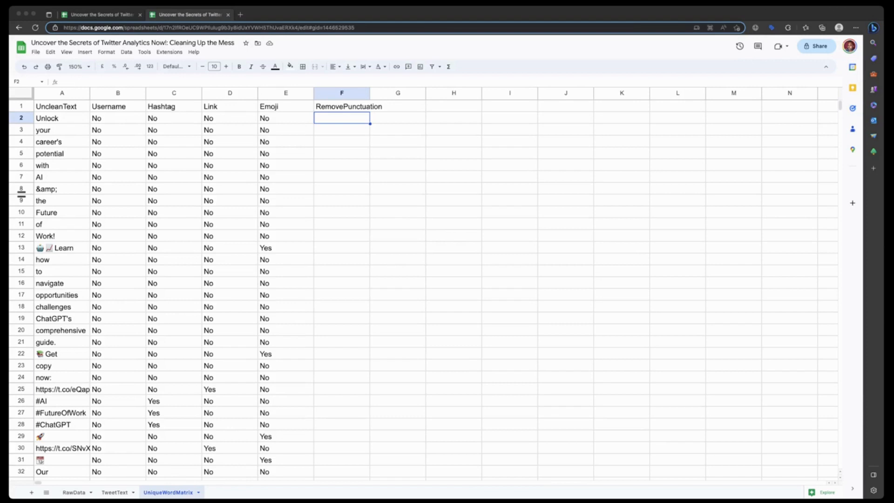
- Enter =if(D2="No",REGEXREPLACE(A2,"[[:punct:]]","")) in F2 and fill it down the RemovePunctuation column using the suggested auto-fill
{"action": "key", "text": "super+Tab"}
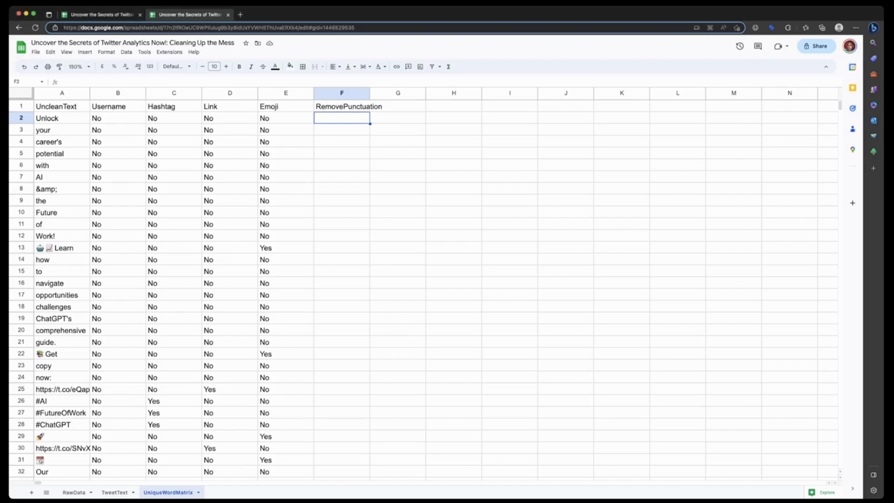
{"action": "key", "text": "Return"}
{"action": "type", "text": "=if(D2=\"No\",REGEXREPLACE(A2,\"[[:punct:]]\",\"\"))"}
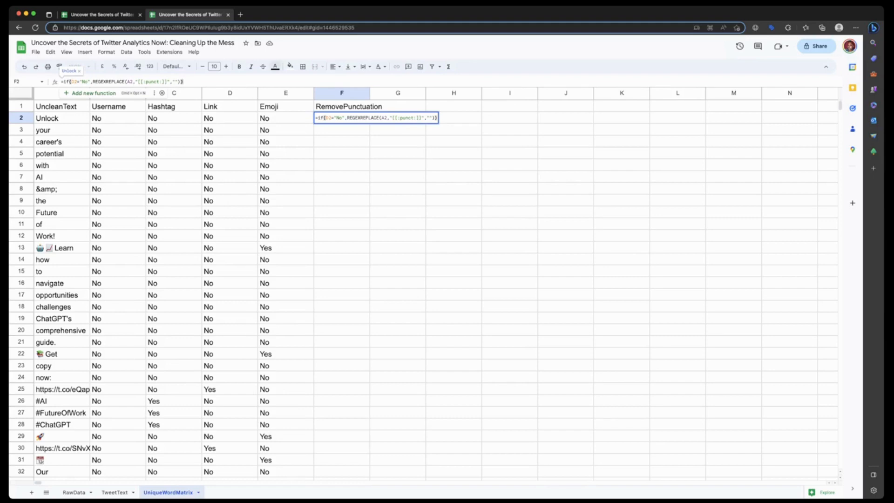
{"action": "left_click", "coordinate": [185, 81]}
{"action": "key", "text": "Return"}
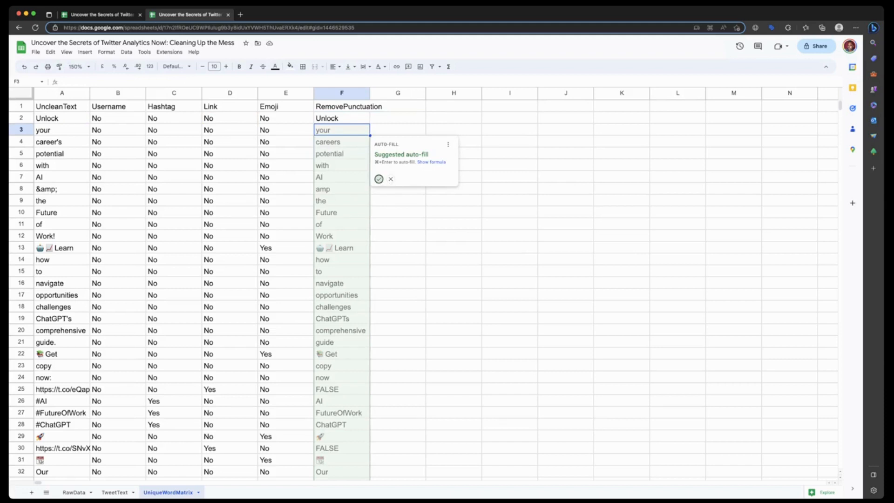
{"action": "left_click", "coordinate": [378, 179]}
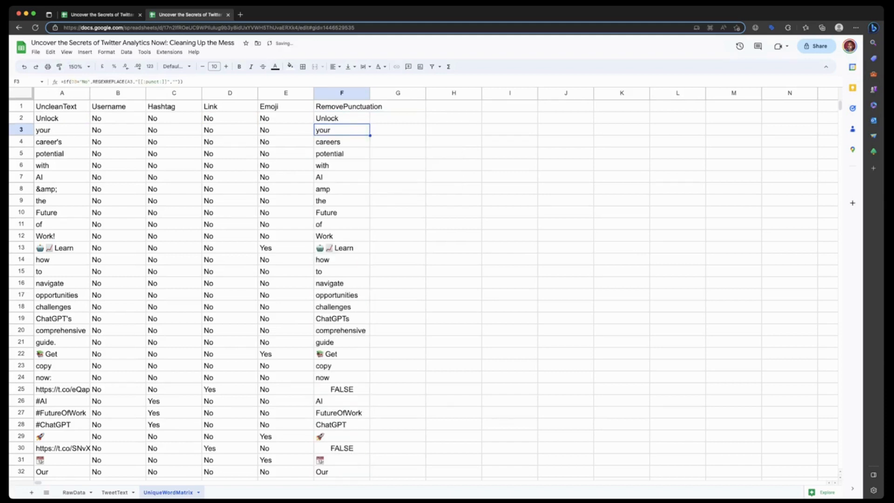
{"action": "left_click_drag", "start_coordinate": [370, 94], "coordinate": [370, 94]}
{"action": "double_click", "coordinate": [370, 93]}
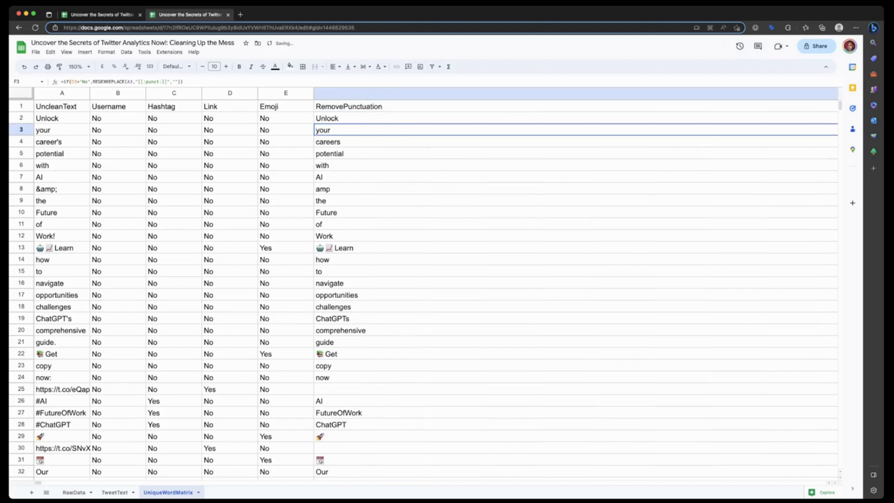
{"action": "left_click", "coordinate": [378, 165]}
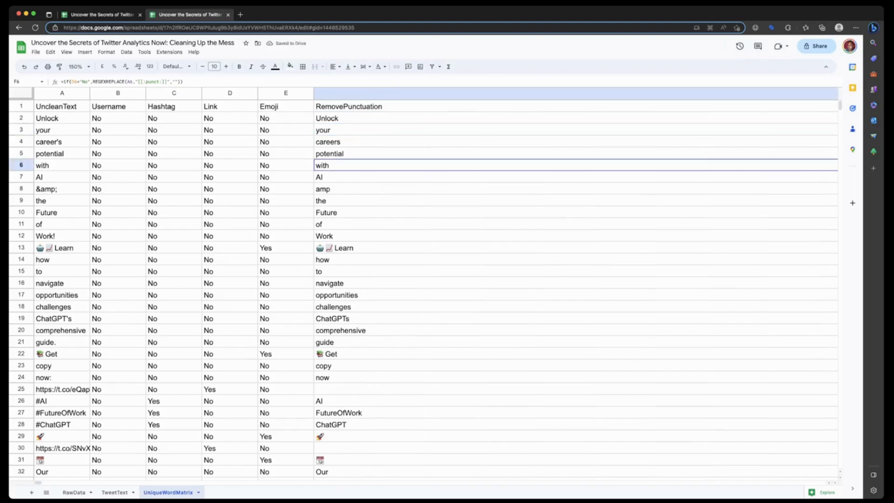
{"action": "key", "text": "ctrl+z"}
- Widen column F just enough to fit its header and add the header EnglishLettersOnly in cell G1
{"action": "left_click_drag", "start_coordinate": [370, 94], "coordinate": [385, 94]}
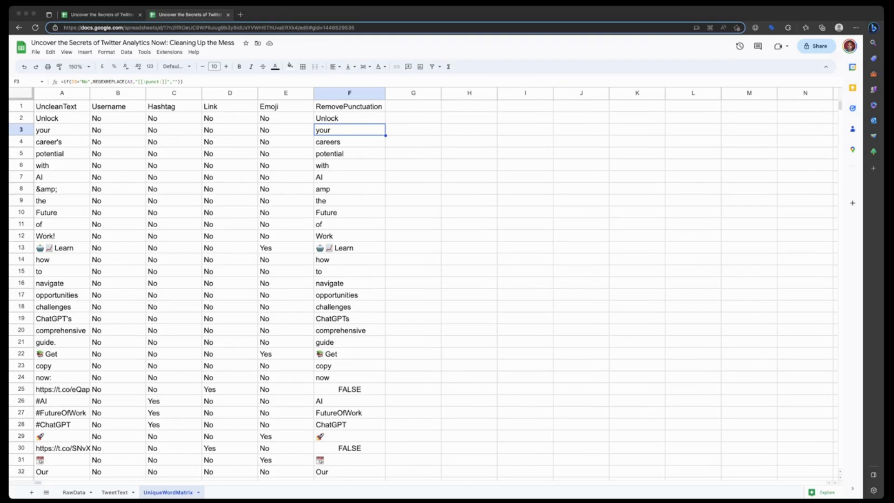
{"action": "left_click", "coordinate": [413, 106]}
{"action": "left_click", "coordinate": [412, 106]}
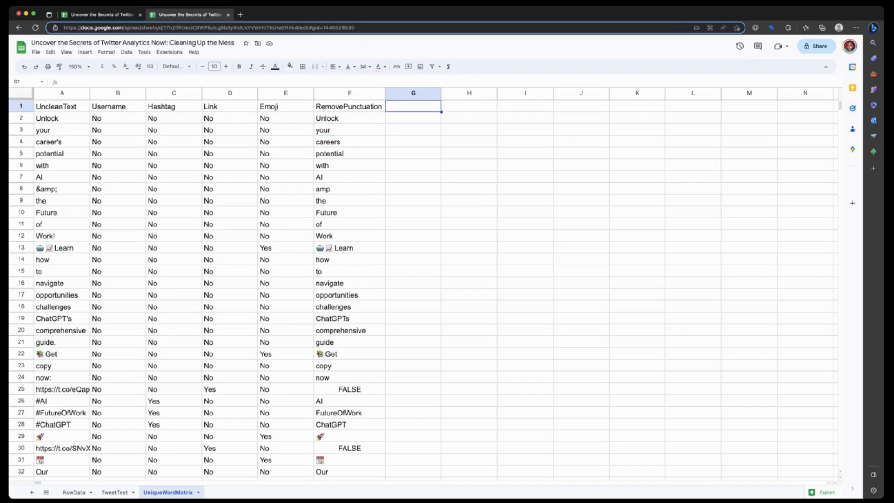
{"action": "type", "text": "Engl"}
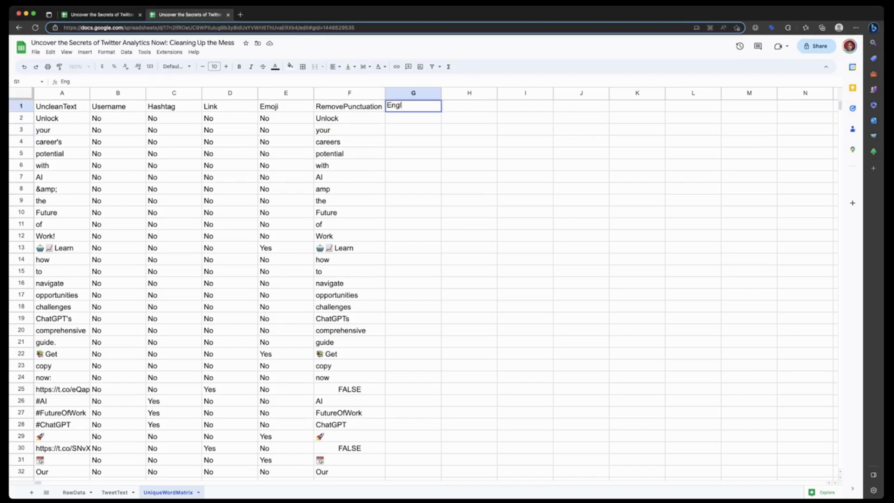
{"action": "type", "text": "ishLettersOnly"}
{"action": "key", "text": "Return"}
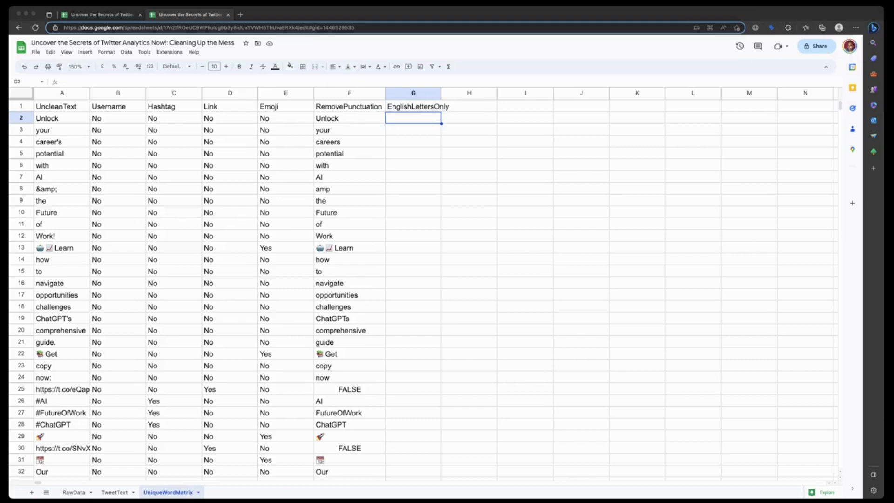
- Enter =IF(REGEXMATCH(A2, "^[a-zA-Z]+$"), "Yes", "No") in G2 and fill it down the EnglishLettersOnly column using the suggested auto-fill
{"action": "left_click", "coordinate": [61, 81]}
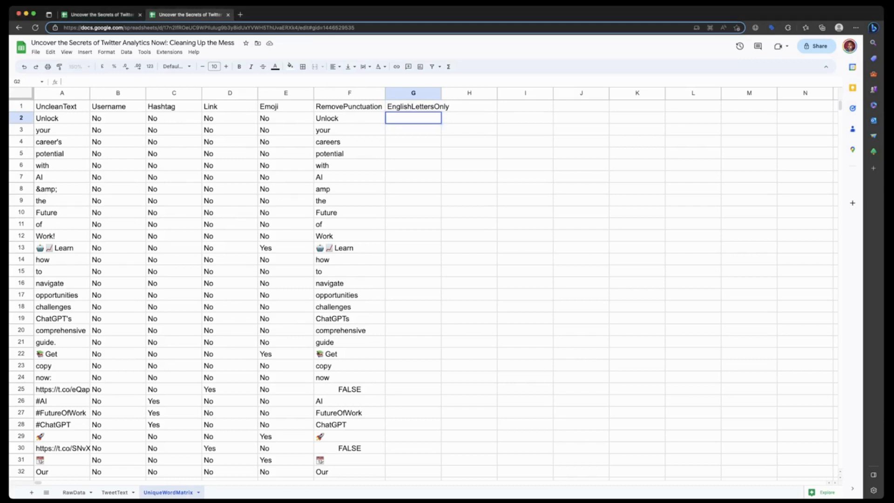
{"action": "type", "text": "=IF(REGEXMATCH(A2, \"^[a-zA-Z]+$\"), \"Yes\", \"No\")"}
{"action": "key", "text": "Return"}
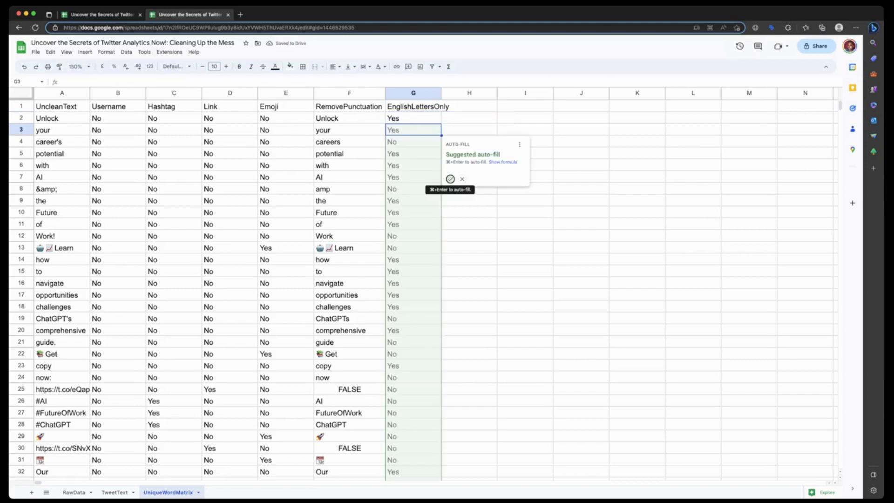
{"action": "left_click", "coordinate": [450, 179]}
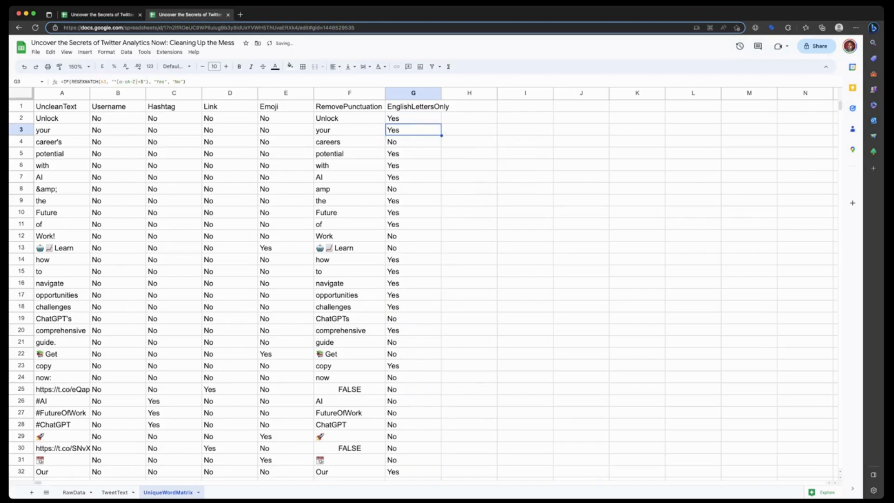
- Look through the EnglishLettersOnly flags and widen column G just enough to fit its header
{"action": "scroll", "coordinate": [419, 289], "scroll_direction": "down", "scroll_amount": 20}
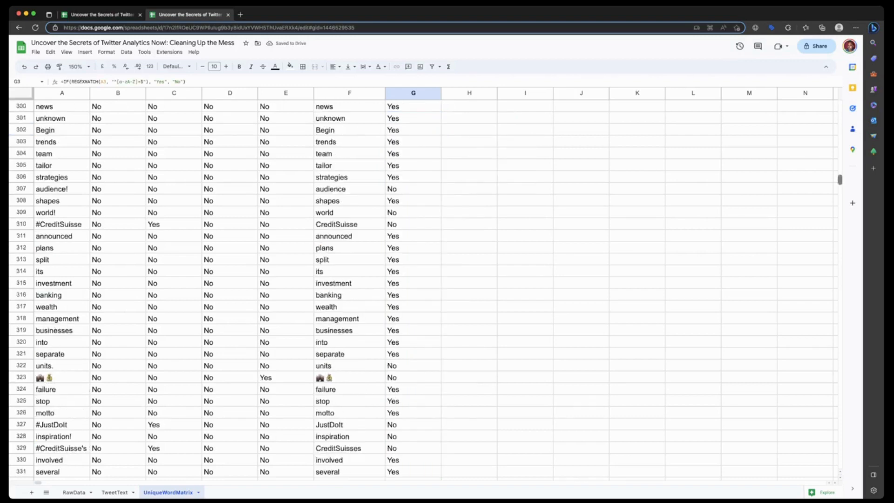
{"action": "scroll", "coordinate": [419, 289], "scroll_direction": "down", "scroll_amount": 20}
{"action": "scroll", "coordinate": [419, 289], "scroll_direction": "up", "scroll_amount": 20}
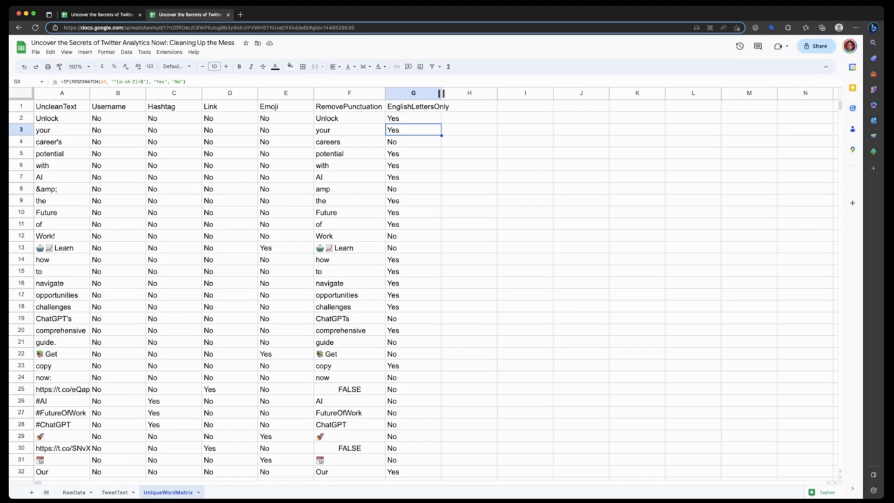
{"action": "left_click_drag", "start_coordinate": [441, 93], "coordinate": [451, 93]}
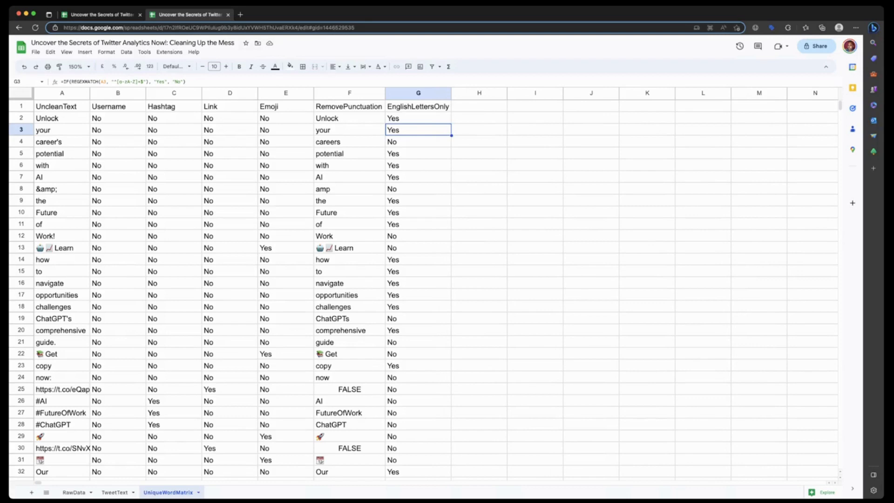
- Add the non-bold header NoUsernameNoHashtagNoLinkNoEmoji in cell H1 and widen column H to fit it
{"action": "left_click", "coordinate": [479, 106]}
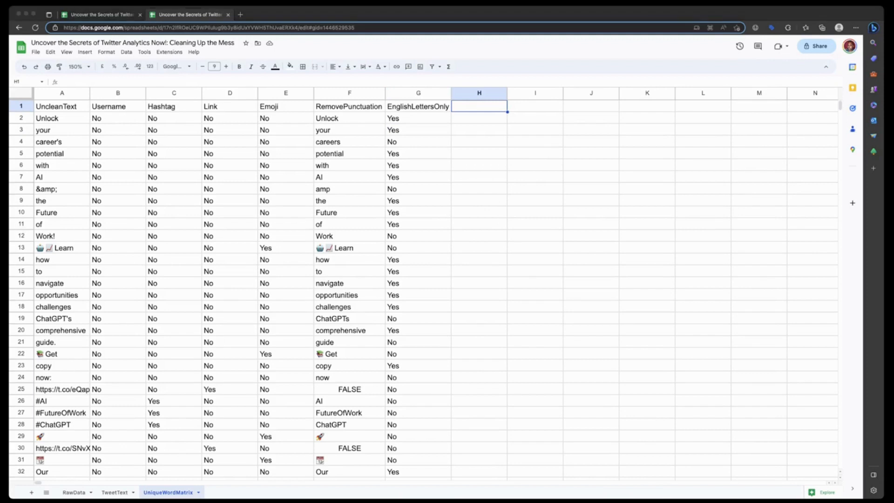
{"action": "key", "text": "super+Tab"}
{"action": "type", "text": "NoUsernameNoHashtagNoLinkNoEmoji"}
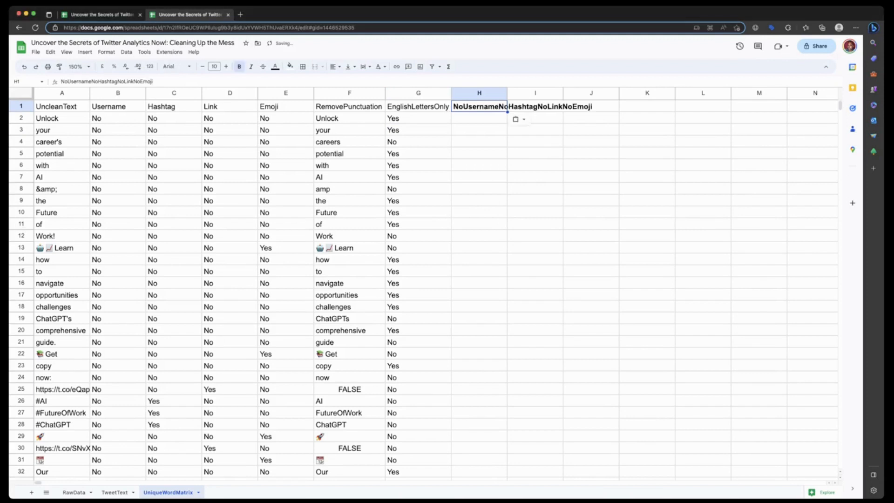
{"action": "key", "text": "super+b"}
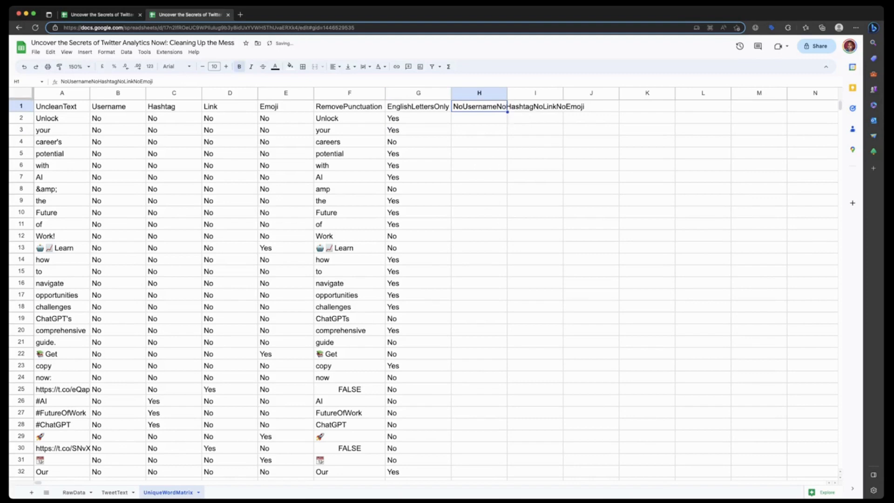
{"action": "left_click_drag", "start_coordinate": [507, 93], "coordinate": [588, 93]}
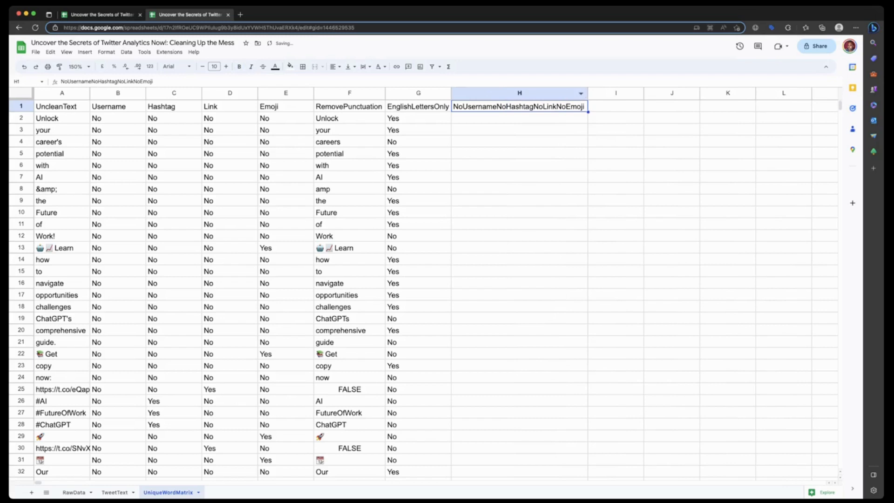
- Enter =IF(AND(B2="No",C2="No", D2="No", E2="No",F2="No"), "Remove", "") in H2 and fill it down column H using the suggested auto-fill
{"action": "key", "text": "Down"}
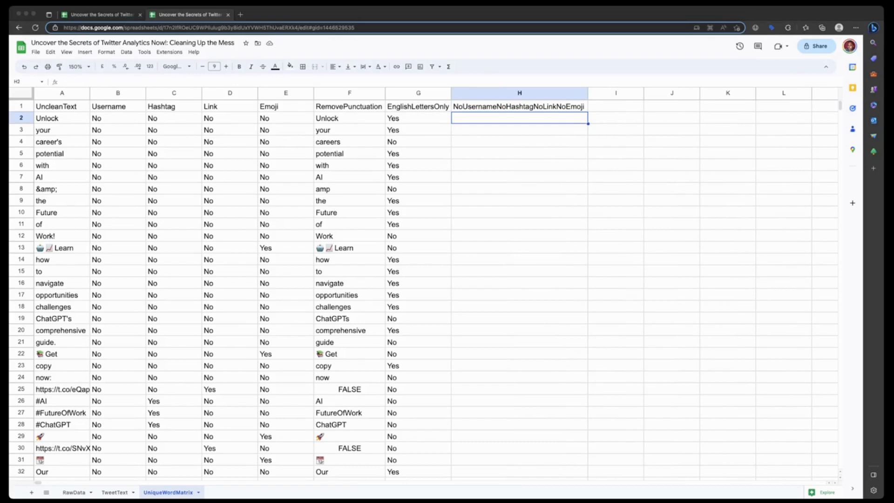
{"action": "key", "text": "super+Tab"}
{"action": "key", "text": "Return"}
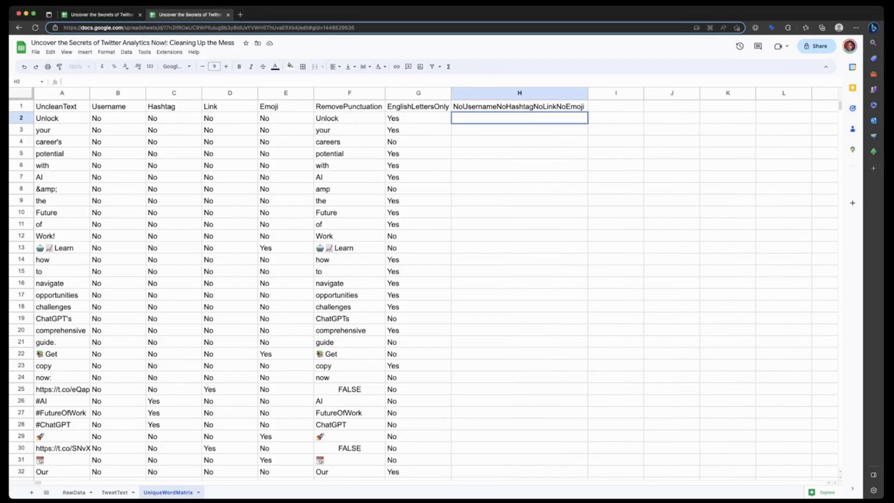
{"action": "key", "text": "super+v"}
{"action": "key", "text": "Return"}
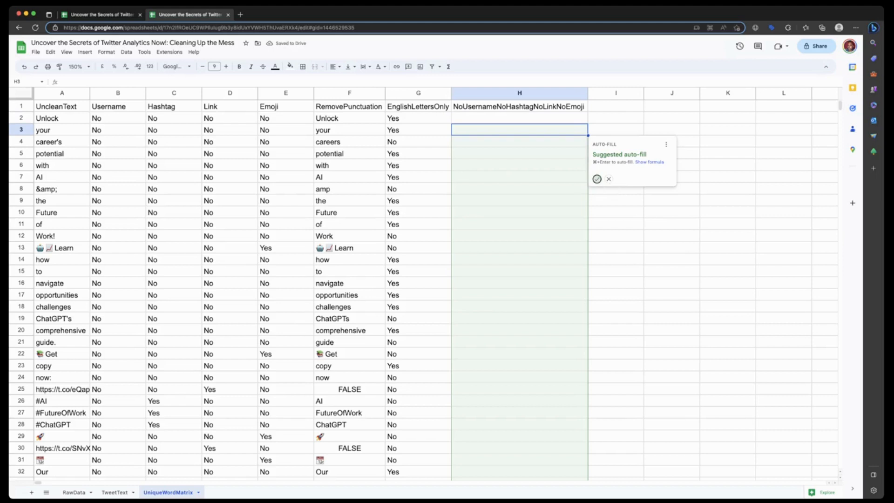
{"action": "left_click", "coordinate": [597, 178]}
- Change the last condition of the formula in H2 to check G2="No" instead of F2
{"action": "left_click", "coordinate": [519, 118]}
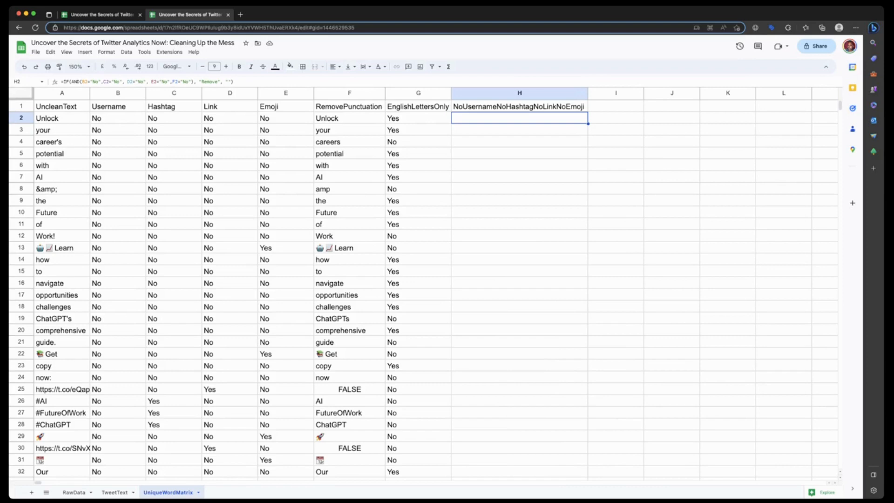
{"action": "left_click", "coordinate": [173, 81]}
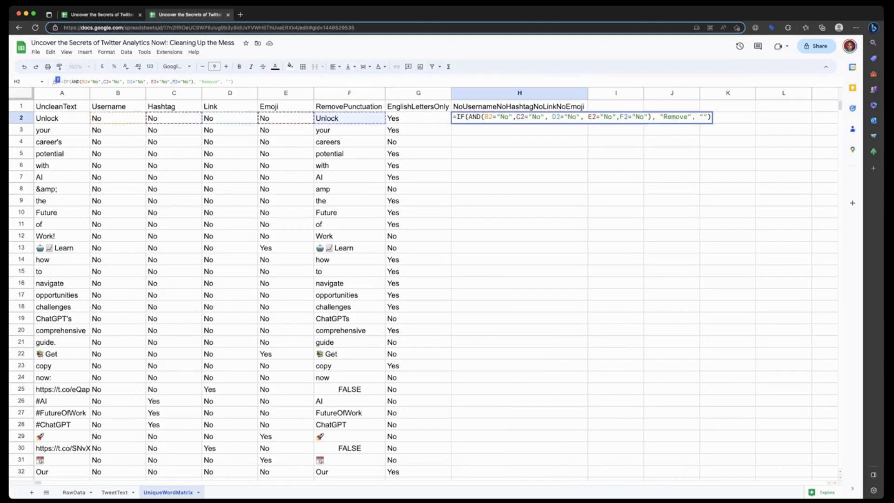
{"action": "left_click", "coordinate": [174, 82]}
{"action": "key", "text": "BackSpace"}
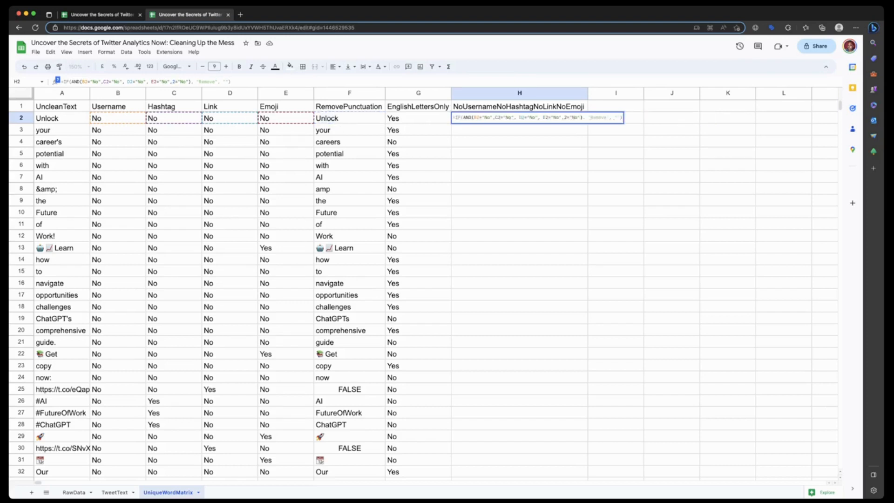
{"action": "type", "text": "G"}
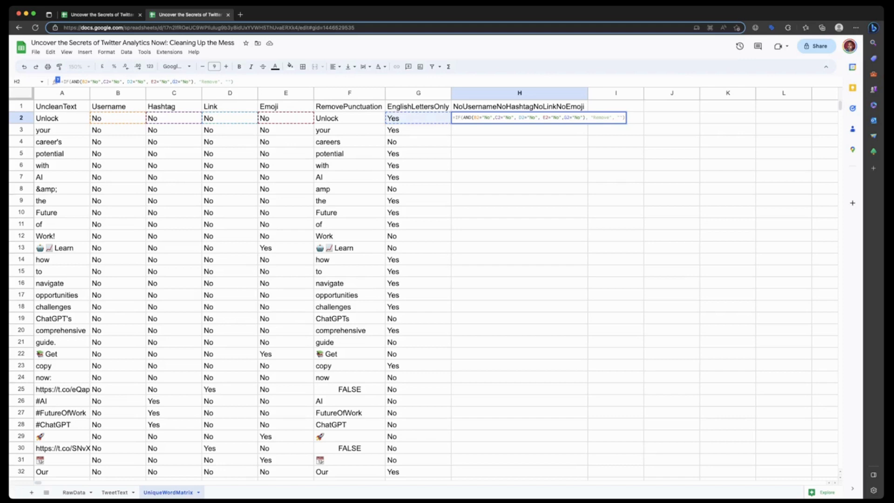
{"action": "key", "text": "Return"}
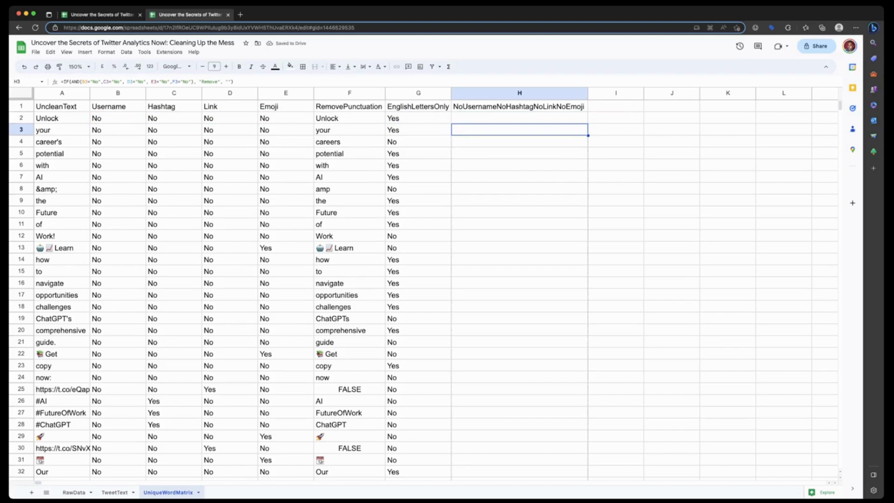
- Fill the formula in H3 down the NoUsernameNoHashtagNoLinkNoEmoji column to the last data row, 1281
{"action": "scroll", "coordinate": [419, 288], "scroll_direction": "down", "scroll_amount": 15}
{"action": "scroll", "coordinate": [419, 289], "scroll_direction": "down", "scroll_amount": 20}
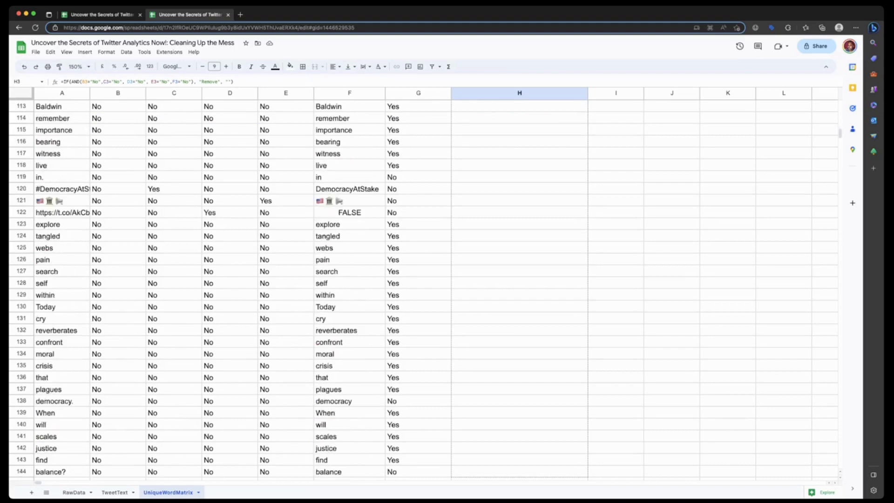
{"action": "scroll", "coordinate": [419, 289], "scroll_direction": "down", "scroll_amount": 20}
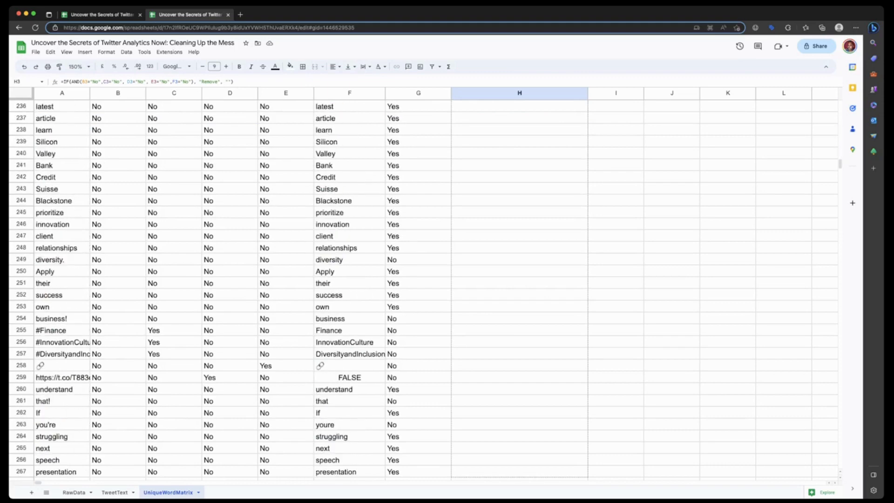
{"action": "scroll", "coordinate": [419, 288], "scroll_direction": "down", "scroll_amount": 20}
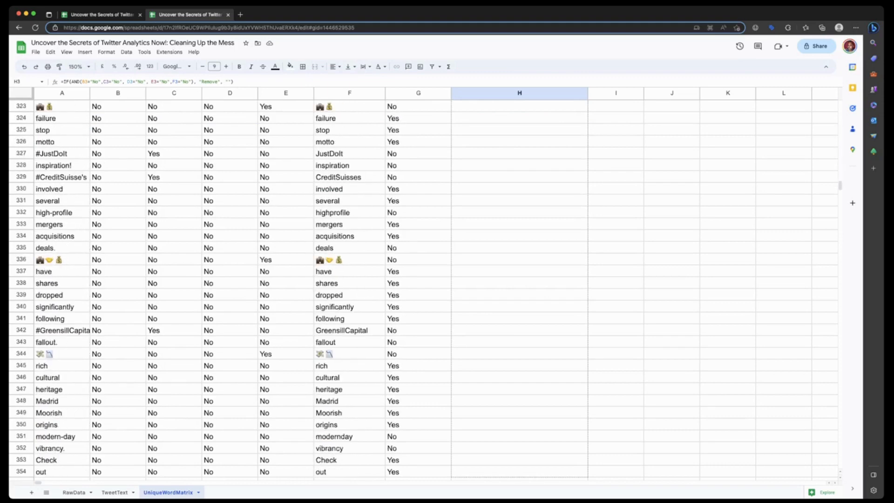
{"action": "scroll", "coordinate": [419, 289], "scroll_direction": "down", "scroll_amount": 20}
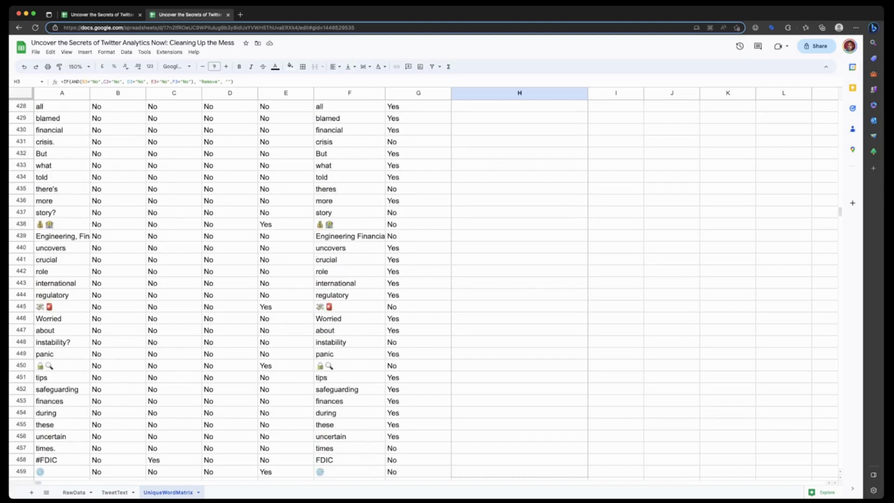
{"action": "scroll", "coordinate": [419, 289], "scroll_direction": "down", "scroll_amount": 20}
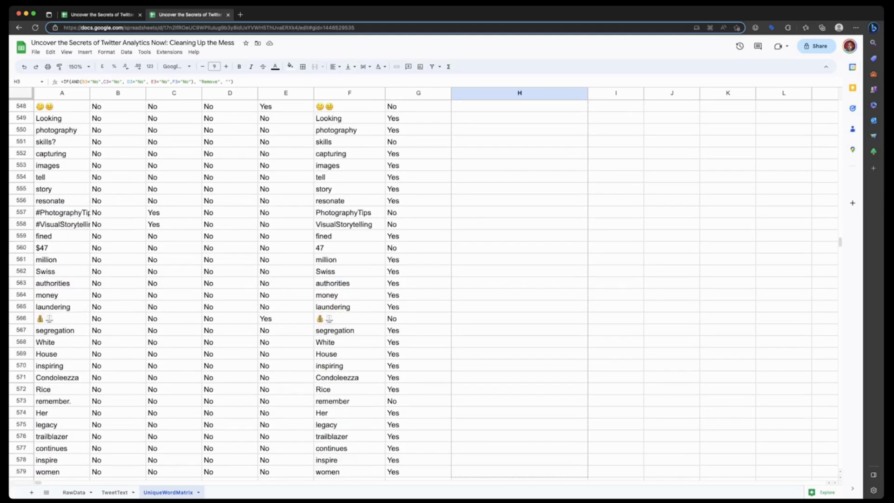
{"action": "scroll", "coordinate": [419, 289], "scroll_direction": "down", "scroll_amount": 20}
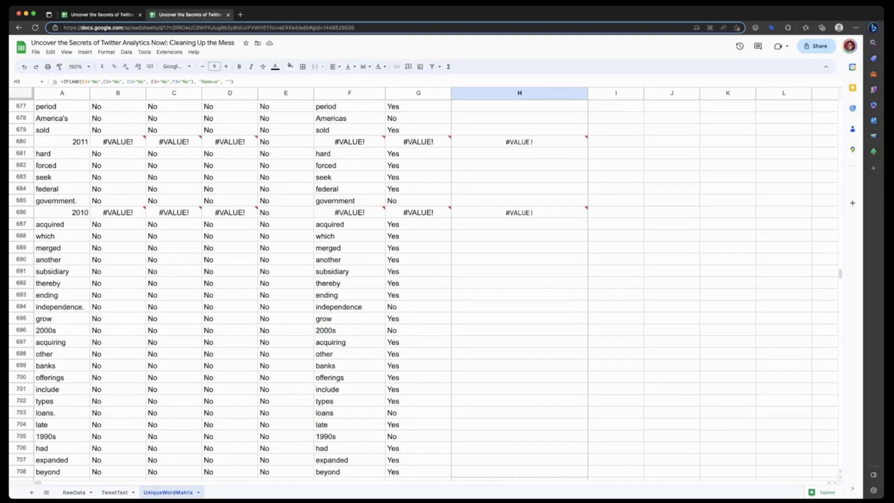
{"action": "scroll", "coordinate": [419, 288], "scroll_direction": "down", "scroll_amount": 20}
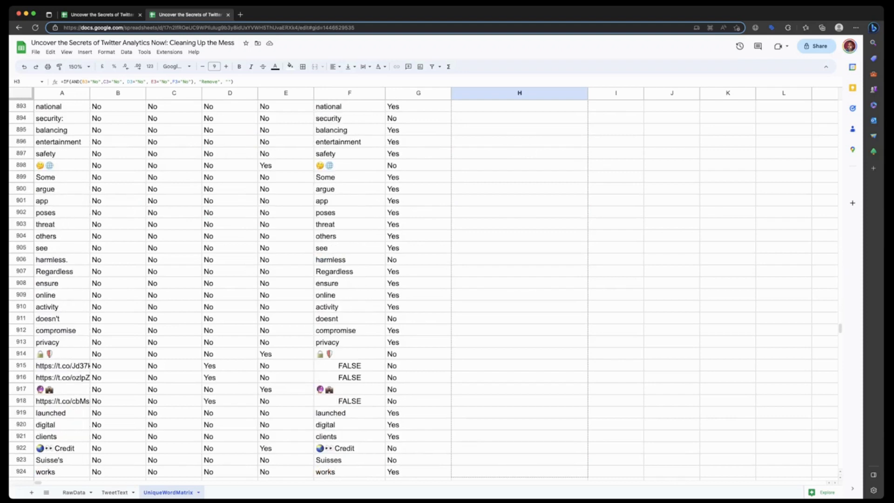
{"action": "scroll", "coordinate": [419, 289], "scroll_direction": "down", "scroll_amount": 20}
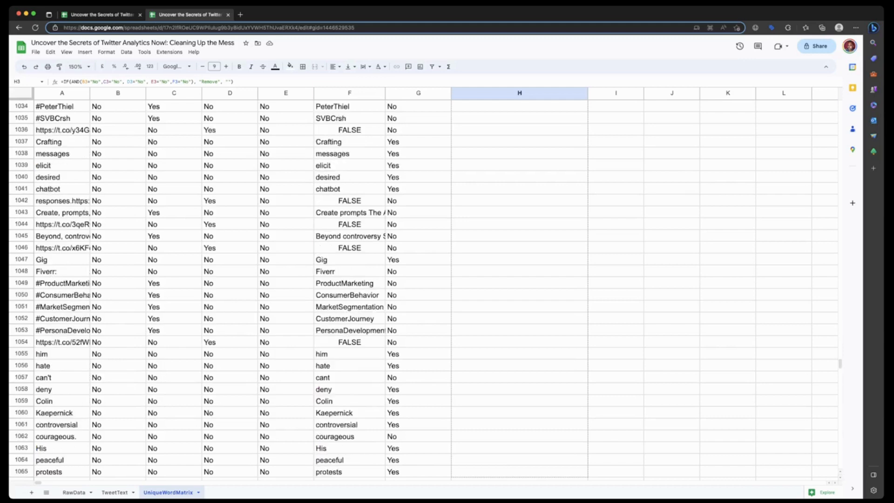
{"action": "scroll", "coordinate": [419, 289], "scroll_direction": "down", "scroll_amount": 7}
{"action": "scroll", "coordinate": [419, 289], "scroll_direction": "down", "scroll_amount": 9}
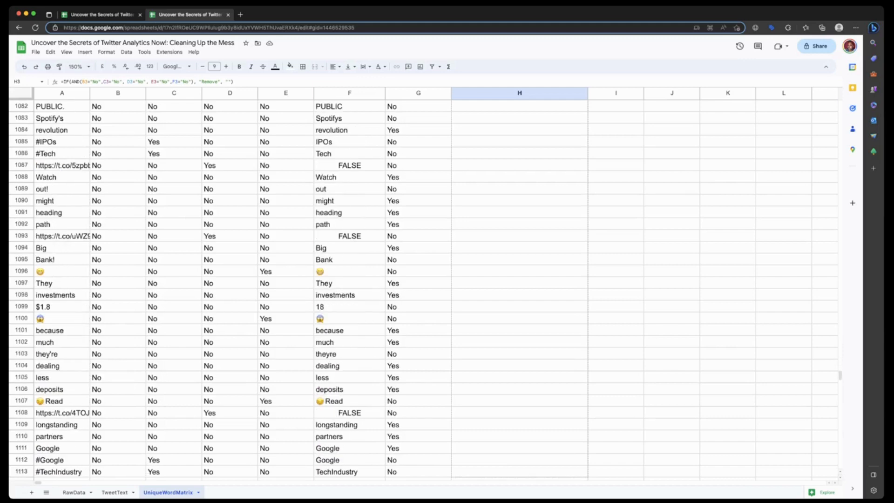
{"action": "scroll", "coordinate": [419, 289], "scroll_direction": "down", "scroll_amount": 20}
{"action": "scroll", "coordinate": [419, 289], "scroll_direction": "down", "scroll_amount": 8}
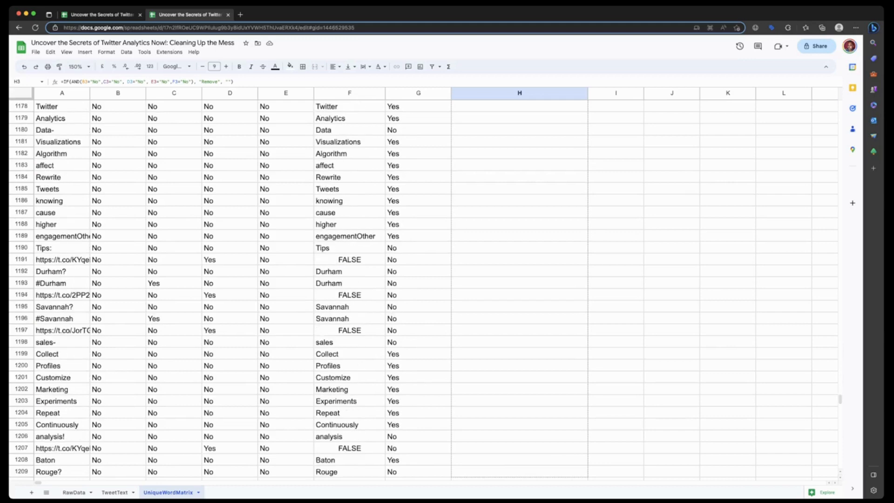
{"action": "scroll", "coordinate": [419, 289], "scroll_direction": "down", "scroll_amount": 7}
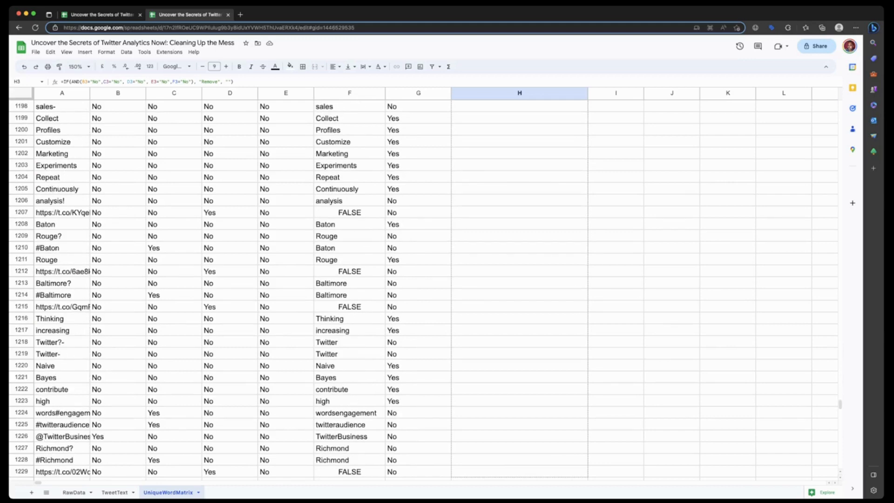
{"action": "scroll", "coordinate": [419, 289], "scroll_direction": "down", "scroll_amount": 20}
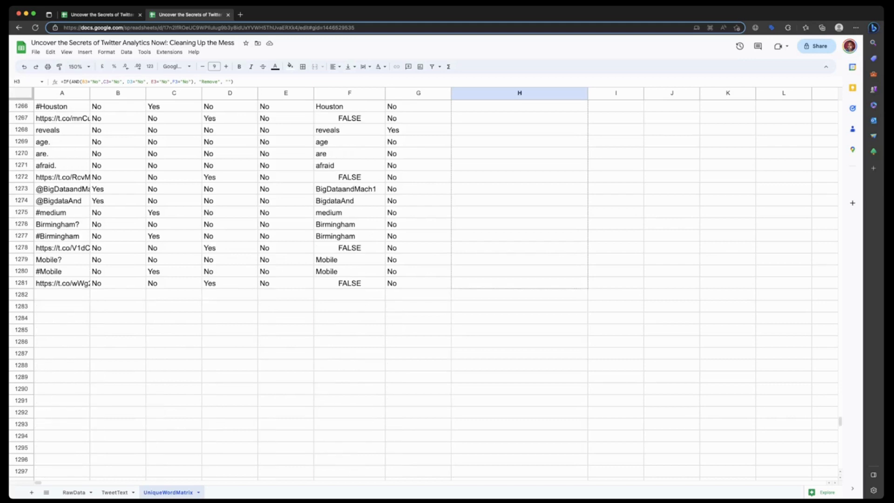
{"action": "left_click_drag", "start_coordinate": [582, 283], "coordinate": [581, 283]}
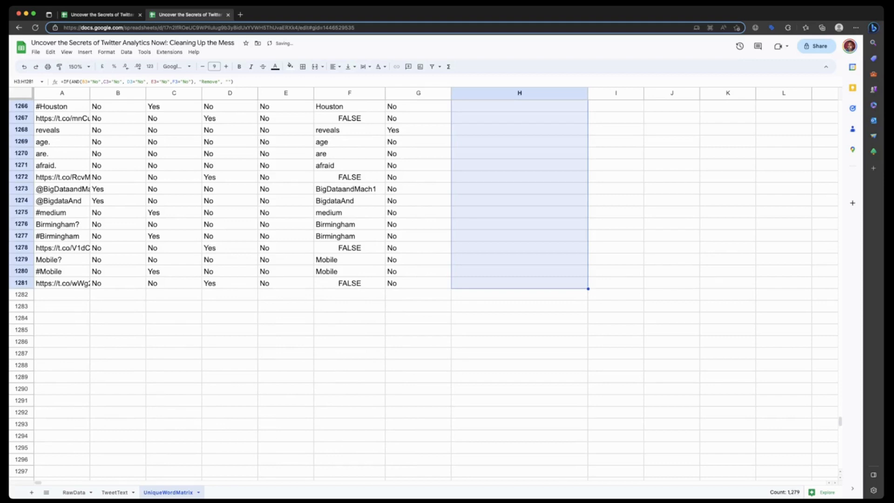
{"action": "scroll", "coordinate": [519, 289], "scroll_direction": "up", "scroll_amount": 20}
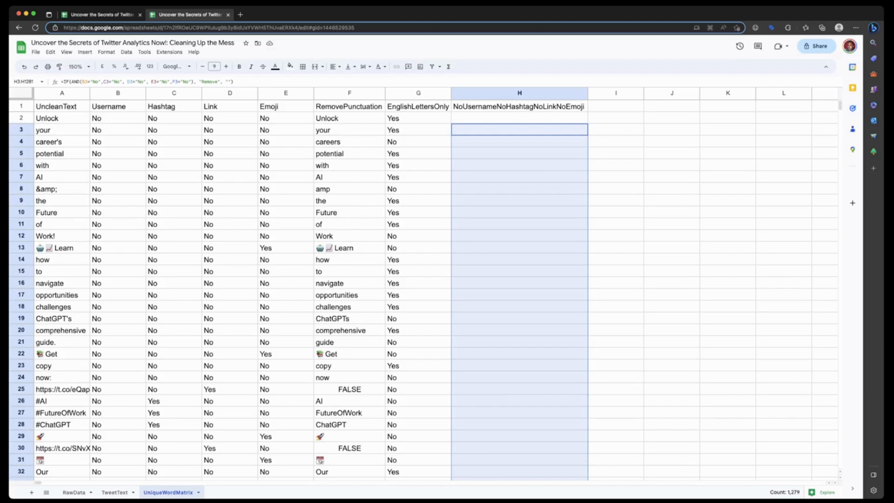
- Change the REGEXMATCH formula in G2 of the EnglishLettersOnly column to test the punctuation-free word in F2
{"action": "left_click", "coordinate": [418, 118]}
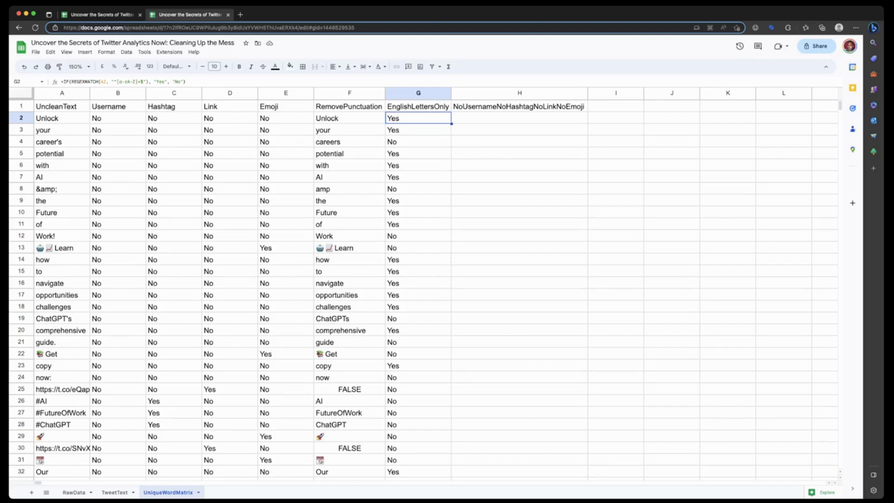
{"action": "key", "text": "Return"}
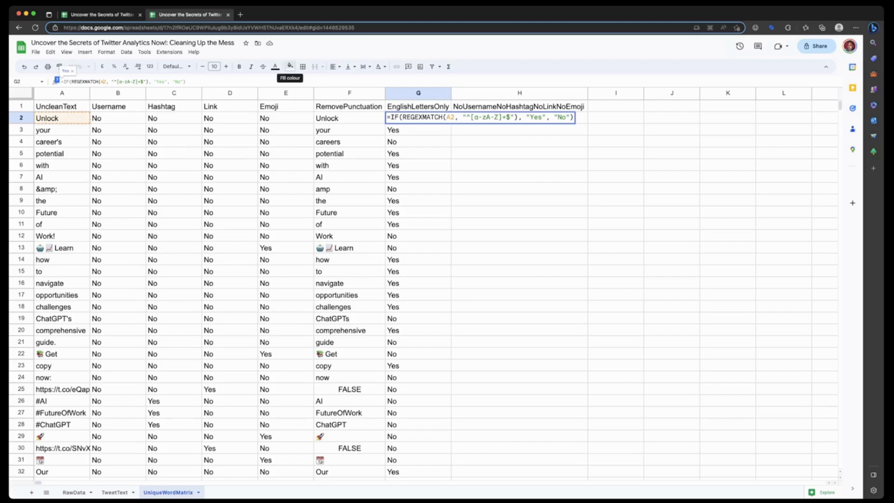
{"action": "key", "text": "BackSpace"}
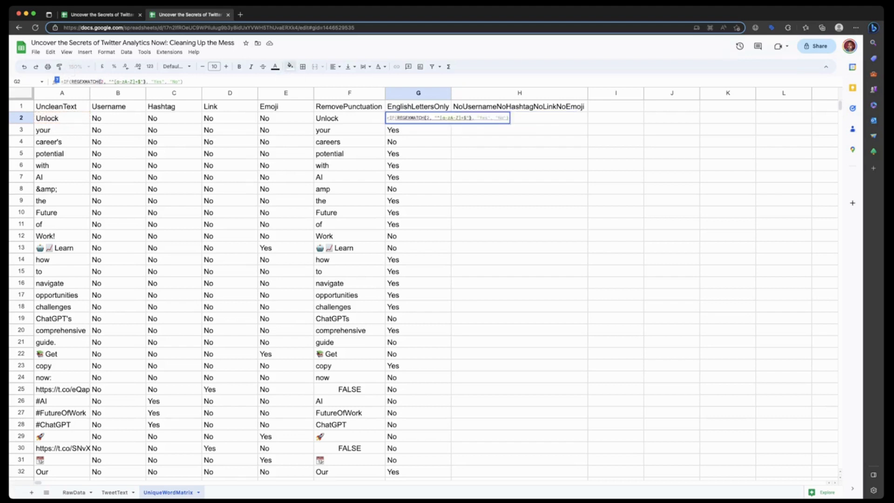
{"action": "type", "text": "F"}
{"action": "key", "text": "Return"}
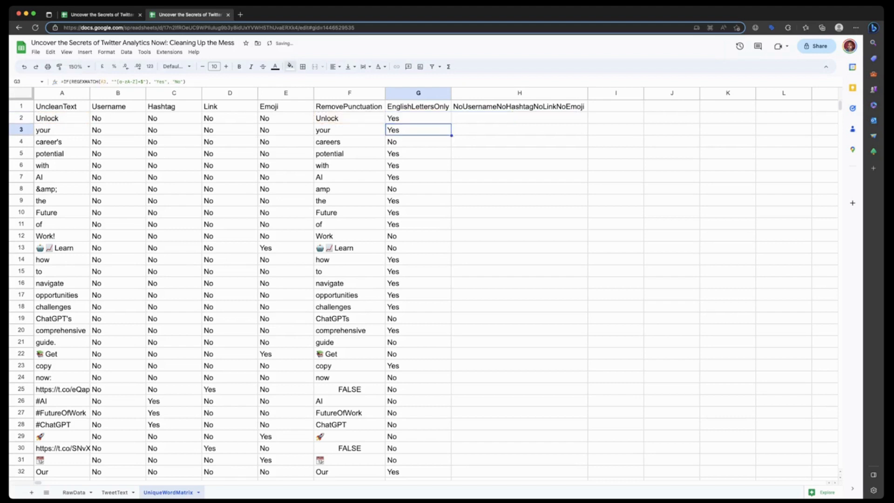
- Fill the updated formula in G2 down the EnglishLettersOnly column to the last data row, 1281
{"action": "left_click", "coordinate": [418, 118]}
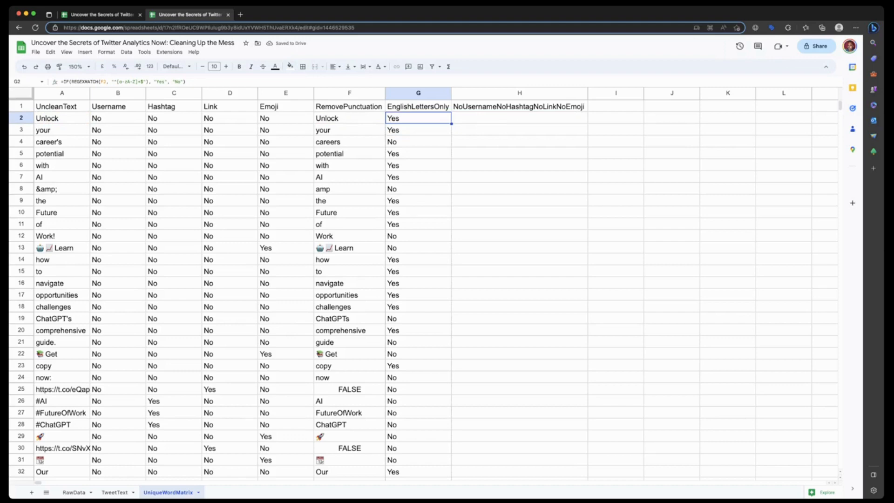
{"action": "scroll", "coordinate": [419, 289], "scroll_direction": "down", "scroll_amount": 20}
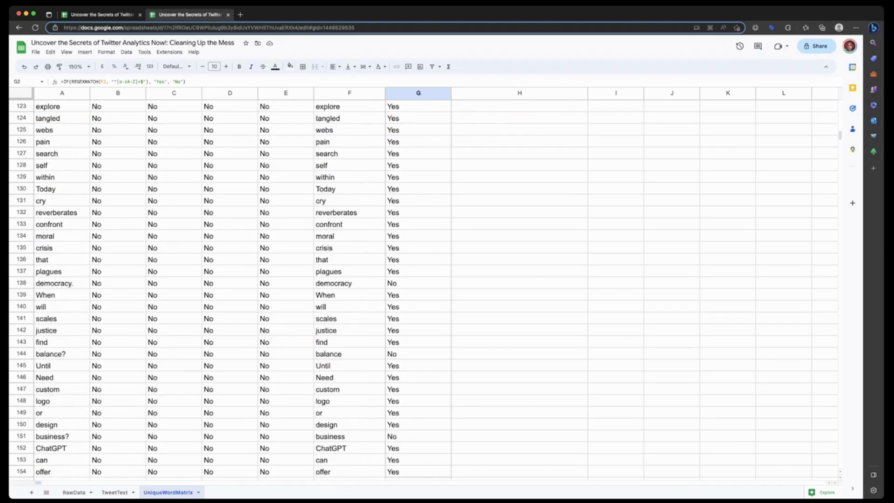
{"action": "scroll", "coordinate": [419, 289], "scroll_direction": "down", "scroll_amount": 20}
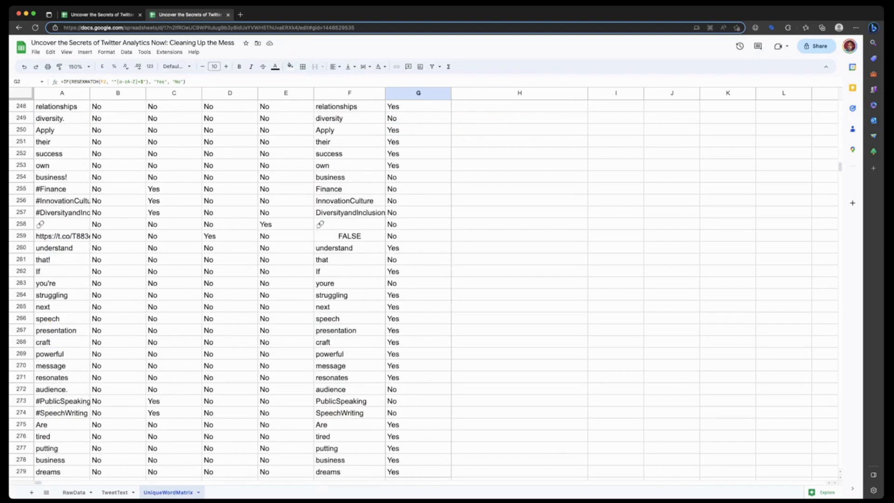
{"action": "scroll", "coordinate": [419, 289], "scroll_direction": "down", "scroll_amount": 20}
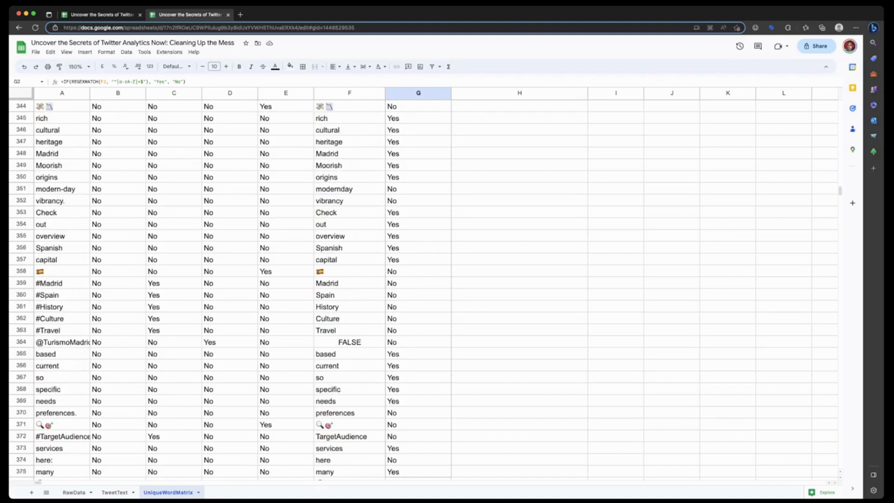
{"action": "scroll", "coordinate": [419, 288], "scroll_direction": "down", "scroll_amount": 20}
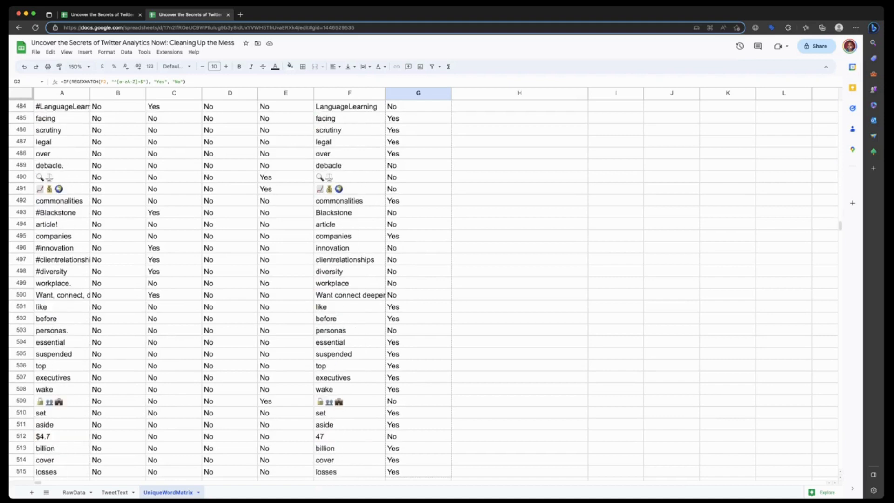
{"action": "scroll", "coordinate": [419, 289], "scroll_direction": "down", "scroll_amount": 10}
{"action": "scroll", "coordinate": [418, 289], "scroll_direction": "down", "scroll_amount": 20}
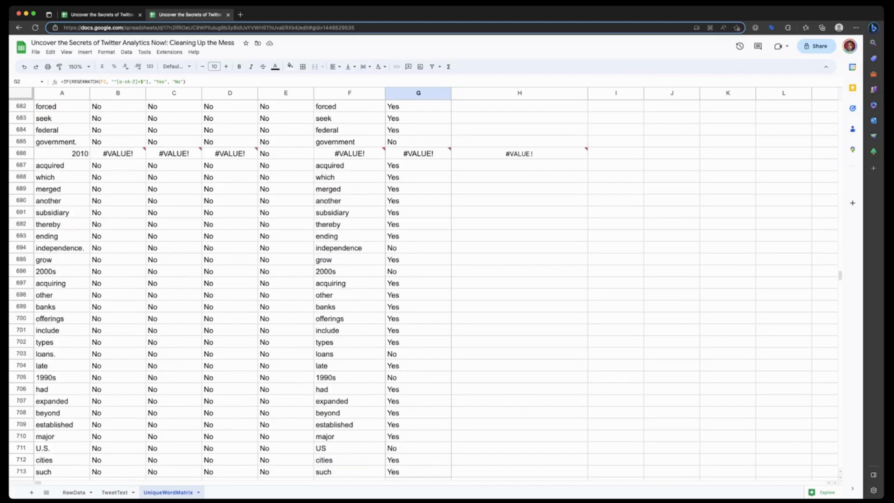
{"action": "scroll", "coordinate": [419, 289], "scroll_direction": "down", "scroll_amount": 15}
{"action": "scroll", "coordinate": [419, 289], "scroll_direction": "down", "scroll_amount": 20}
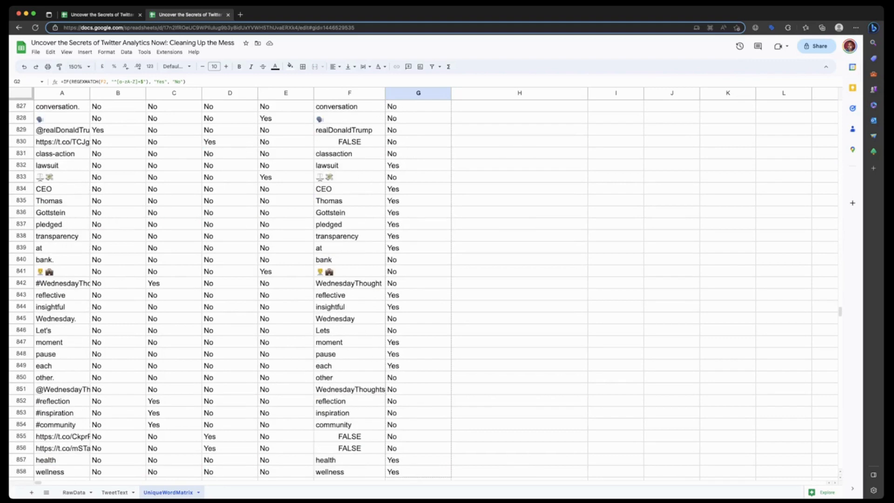
{"action": "scroll", "coordinate": [419, 289], "scroll_direction": "down", "scroll_amount": 20}
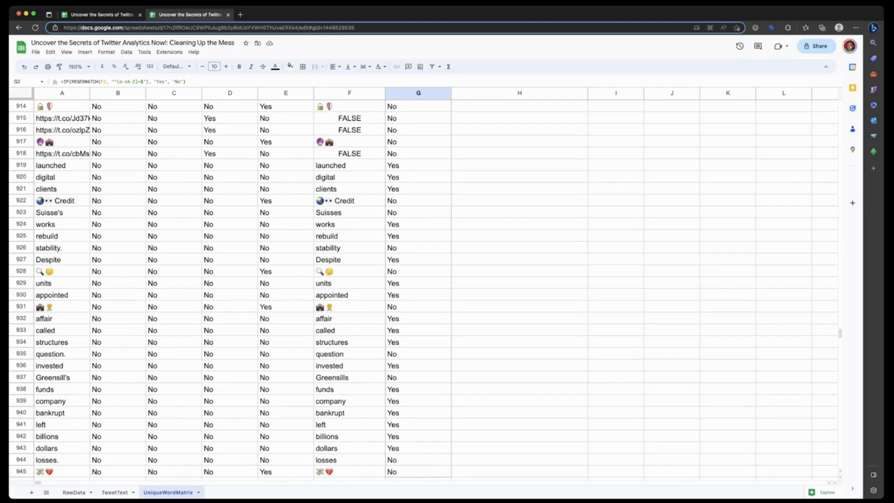
{"action": "scroll", "coordinate": [419, 288], "scroll_direction": "down", "scroll_amount": 20}
{"action": "scroll", "coordinate": [419, 289], "scroll_direction": "down", "scroll_amount": 20}
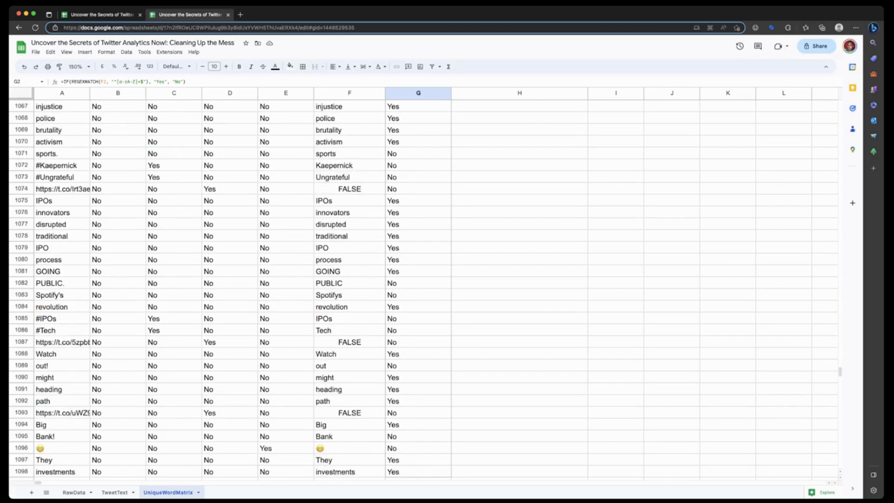
{"action": "scroll", "coordinate": [419, 288], "scroll_direction": "down", "scroll_amount": 11}
{"action": "scroll", "coordinate": [419, 289], "scroll_direction": "down", "scroll_amount": 20}
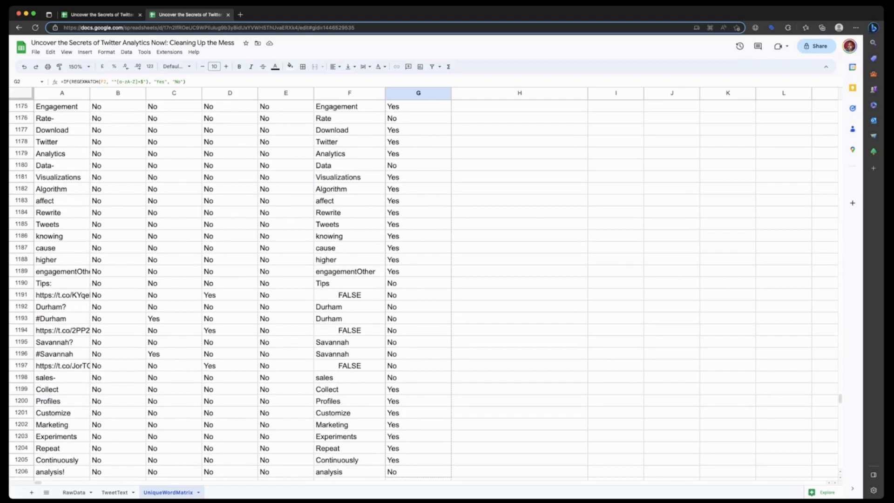
{"action": "scroll", "coordinate": [419, 288], "scroll_direction": "down", "scroll_amount": 15}
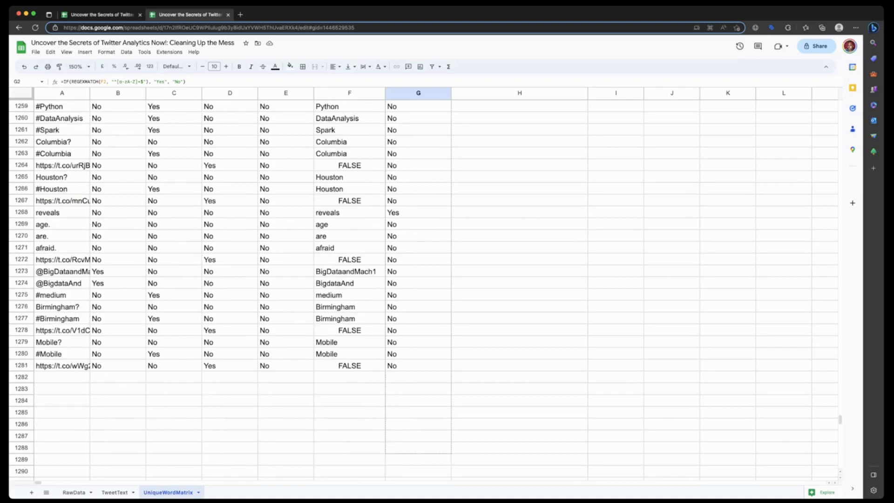
{"action": "left_click_drag", "start_coordinate": [447, 448], "coordinate": [447, 366]}
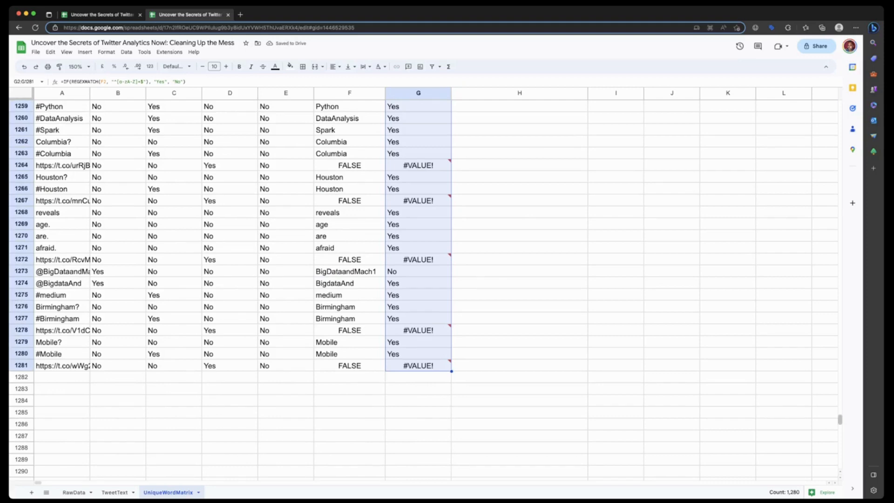
- Create a filter on column H and review its filter values, keeping both (Blanks) and #VALUE! selected
{"action": "left_click_drag", "start_coordinate": [839, 419], "coordinate": [839, 105]}
{"action": "left_click", "coordinate": [520, 118]}
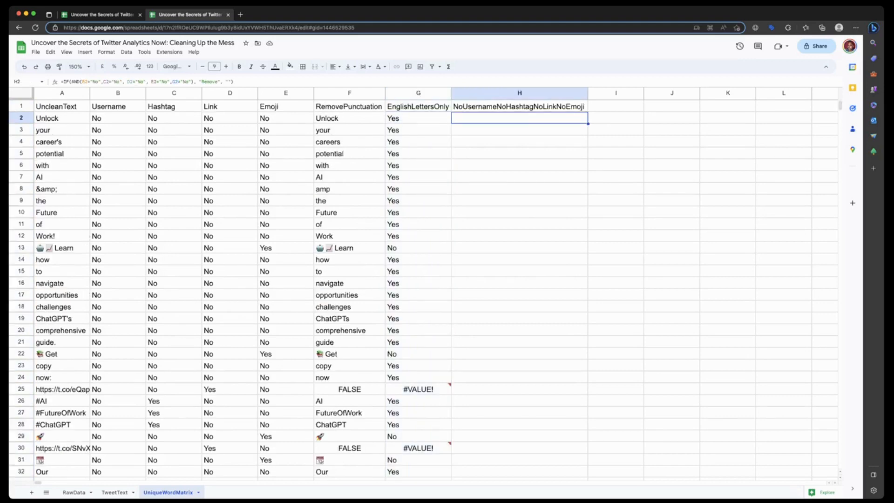
{"action": "left_click", "coordinate": [519, 93]}
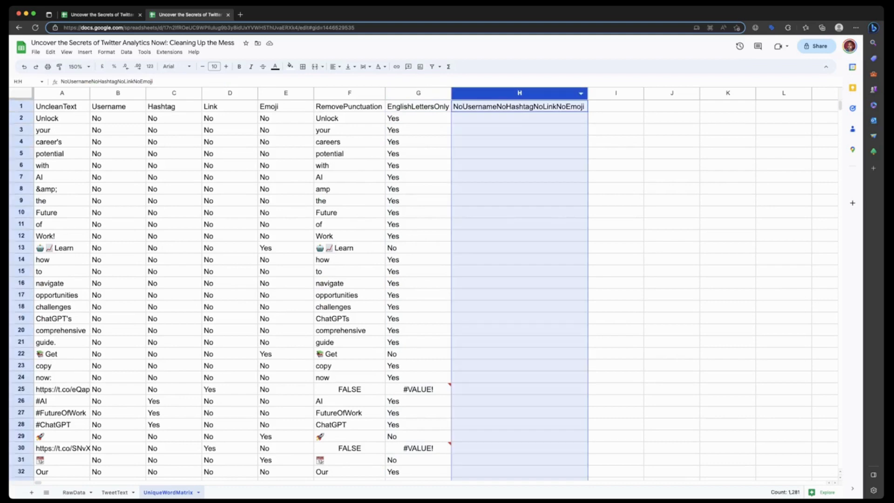
{"action": "right_click", "coordinate": [578, 100]}
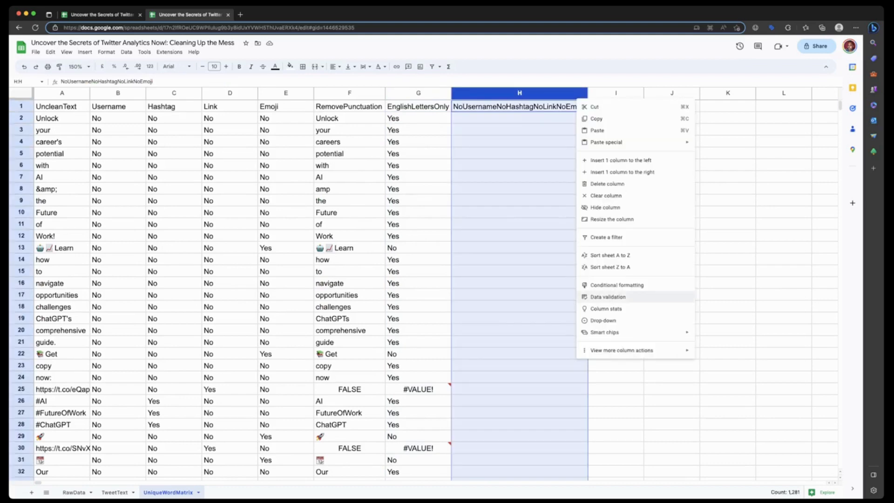
{"action": "left_click", "coordinate": [606, 237]}
{"action": "left_click", "coordinate": [582, 106]}
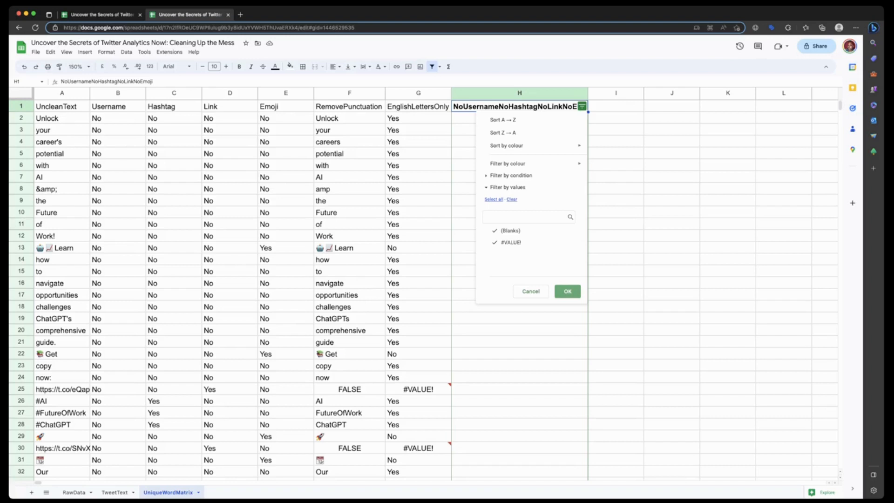
{"action": "left_click", "coordinate": [568, 291]}
- Examine the flags in columns B to H against the words in the first 155 or so rows
{"action": "scroll", "coordinate": [419, 289], "scroll_direction": "down", "scroll_amount": 6}
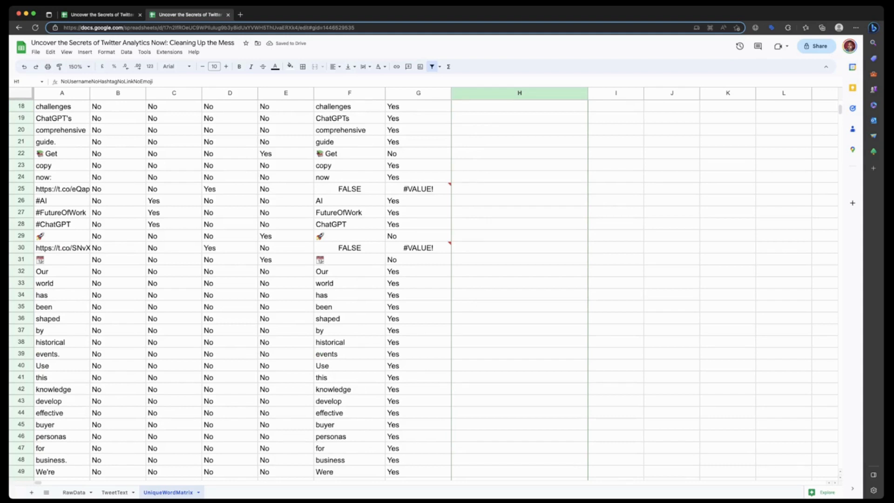
{"action": "scroll", "coordinate": [419, 289], "scroll_direction": "down", "scroll_amount": 4}
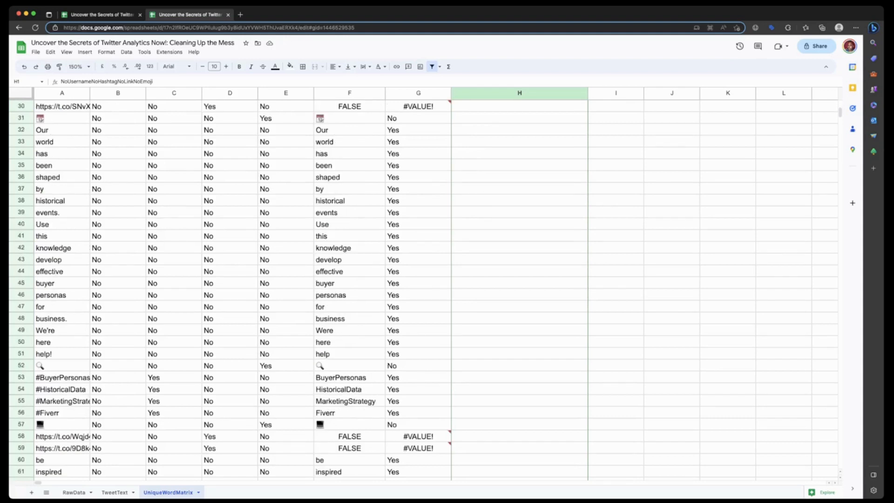
{"action": "scroll", "coordinate": [419, 288], "scroll_direction": "down", "scroll_amount": 1}
{"action": "scroll", "coordinate": [419, 288], "scroll_direction": "down", "scroll_amount": 3}
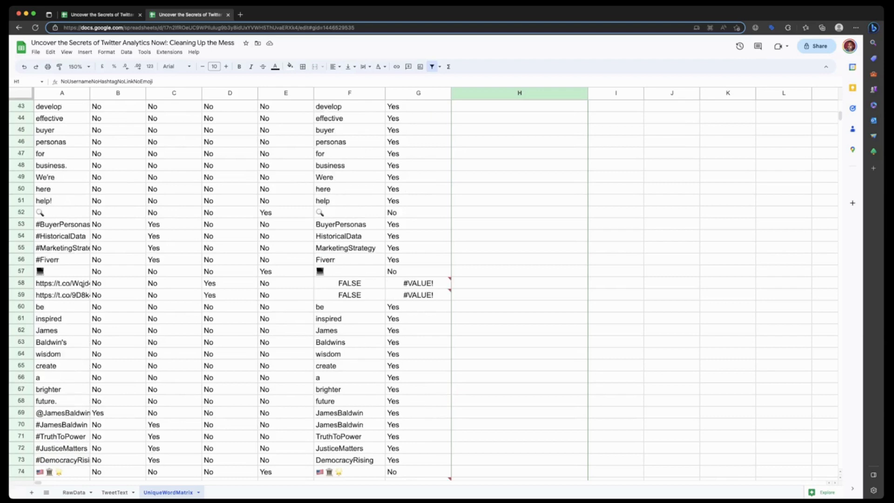
{"action": "scroll", "coordinate": [419, 288], "scroll_direction": "down", "scroll_amount": 3}
{"action": "scroll", "coordinate": [419, 288], "scroll_direction": "down", "scroll_amount": 6}
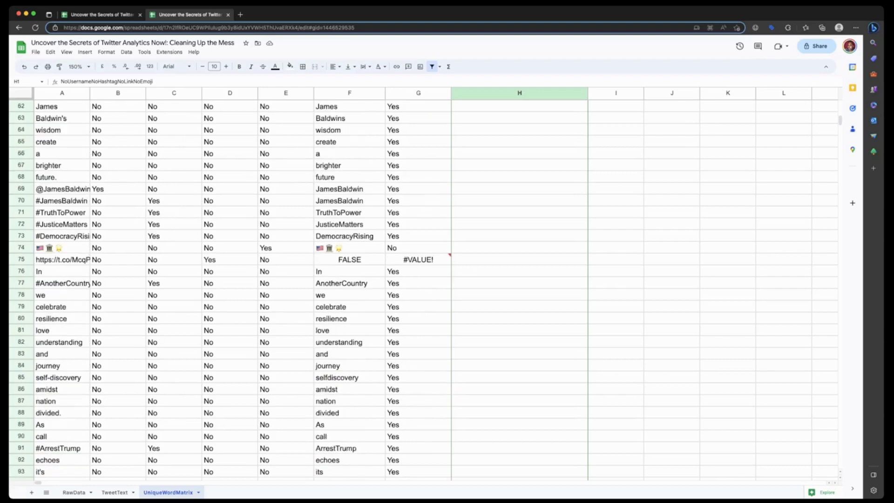
{"action": "scroll", "coordinate": [419, 289], "scroll_direction": "down", "scroll_amount": 3}
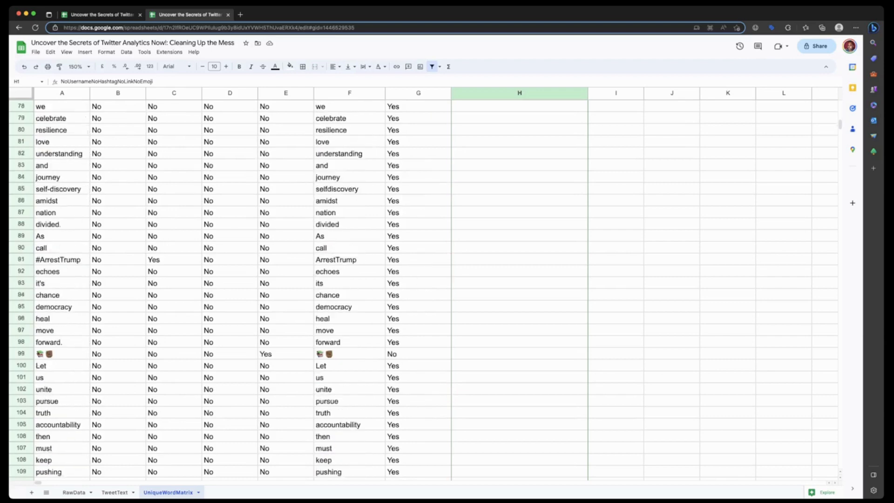
{"action": "scroll", "coordinate": [419, 288], "scroll_direction": "down", "scroll_amount": 10}
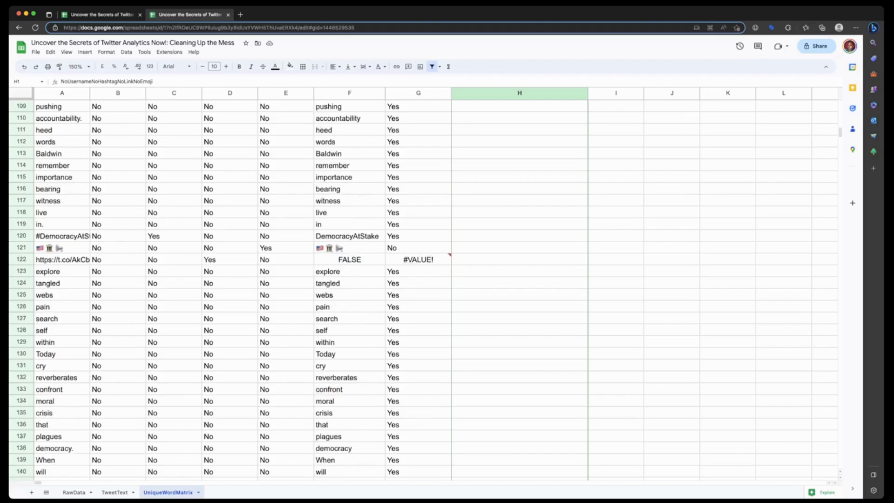
{"action": "scroll", "coordinate": [419, 288], "scroll_direction": "down", "scroll_amount": 5}
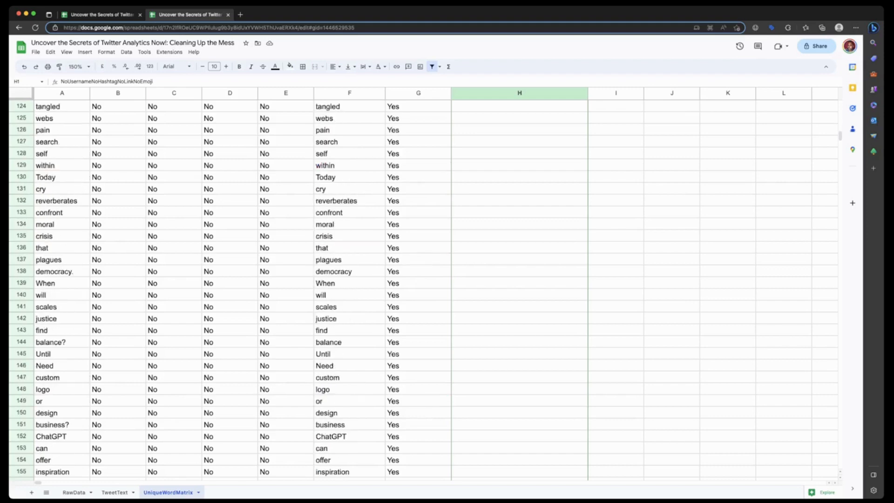
{"action": "scroll", "coordinate": [419, 289], "scroll_direction": "up", "scroll_amount": 20}
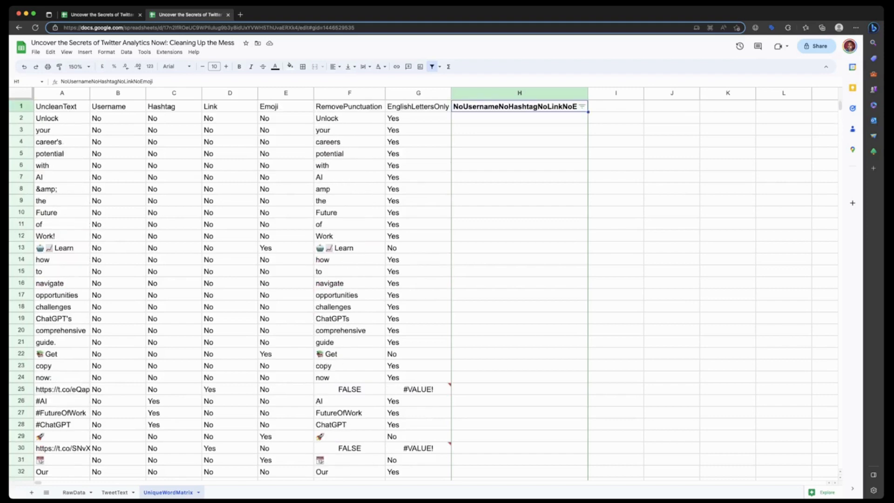